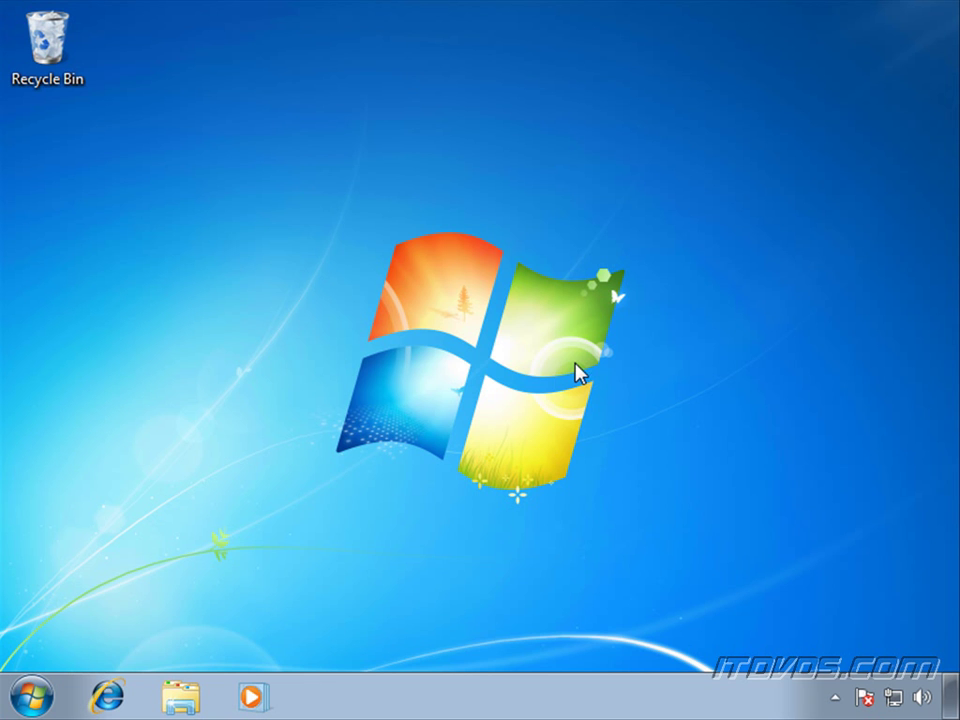
# - Open Event Viewer
pyautogui.click(33, 697)
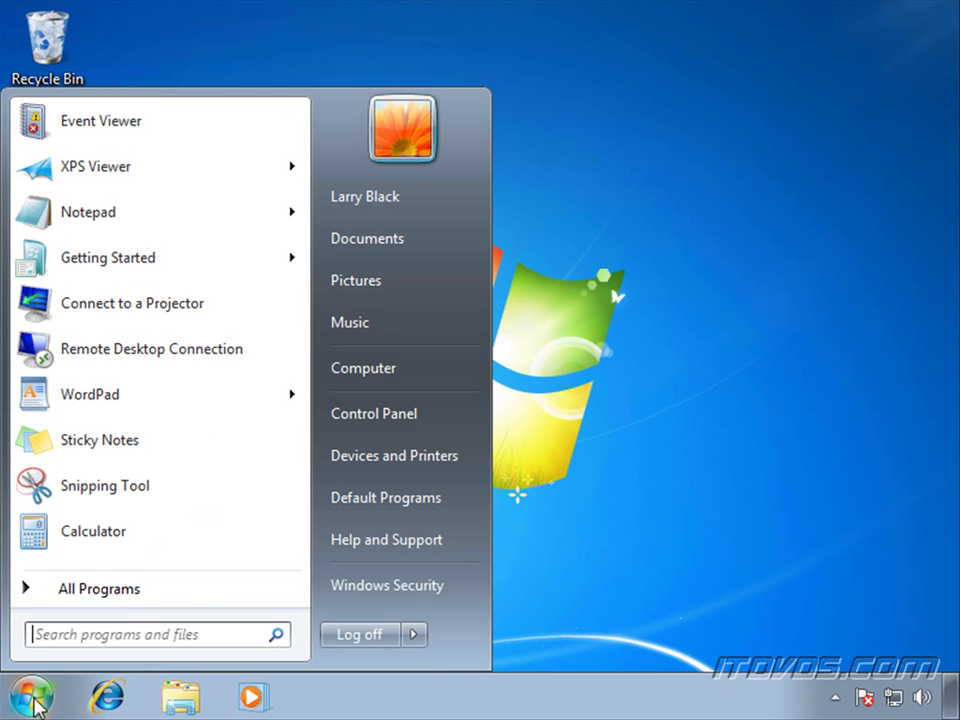
pyautogui.write('event v')
pyautogui.press('Return')
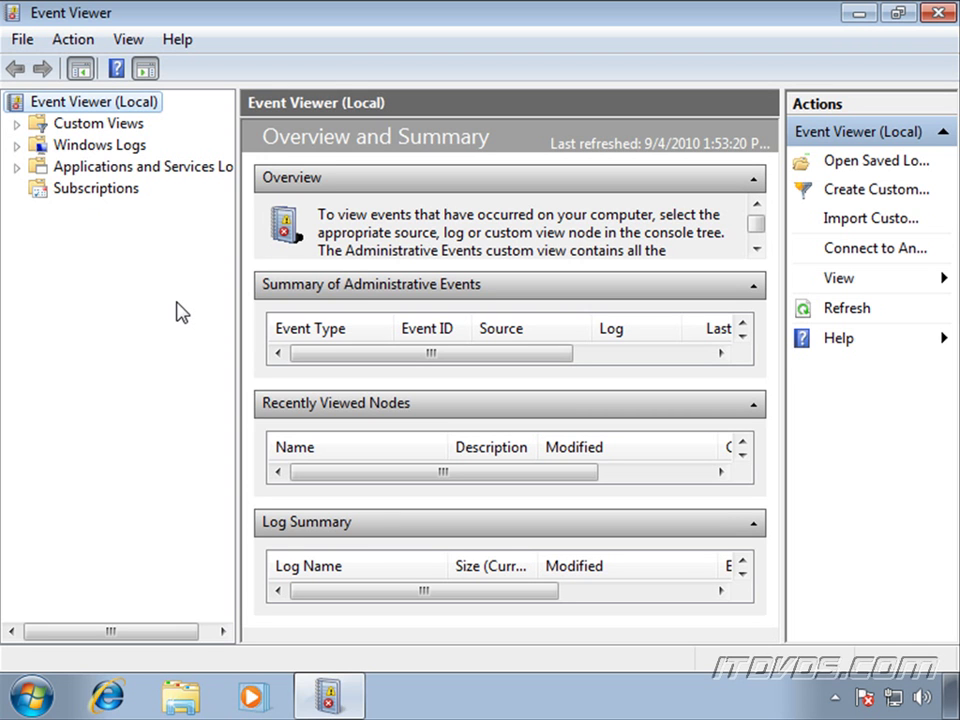
# - Start a new event subscription in Event Viewer and name it MyAppIssues
pyautogui.click(94, 195)
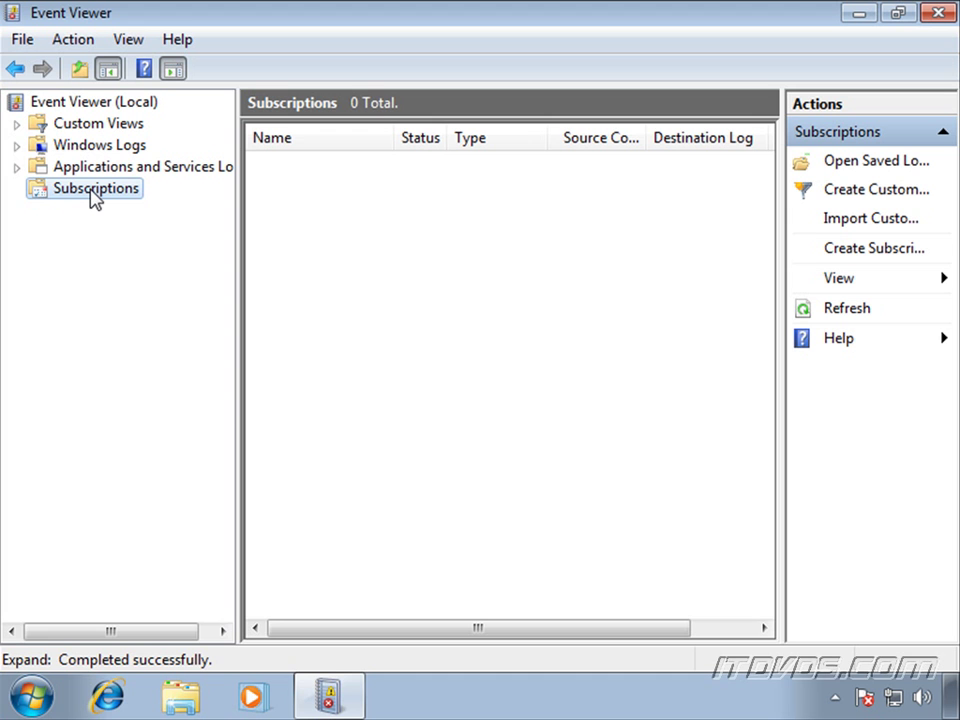
pyautogui.rightClick(94, 195)
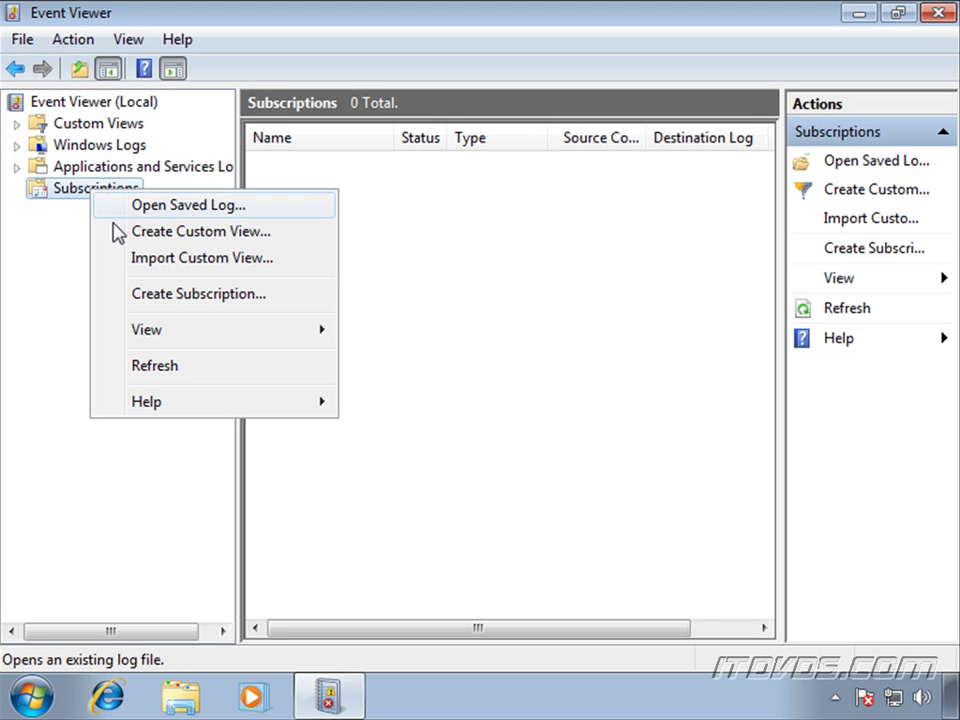
pyautogui.click(208, 296)
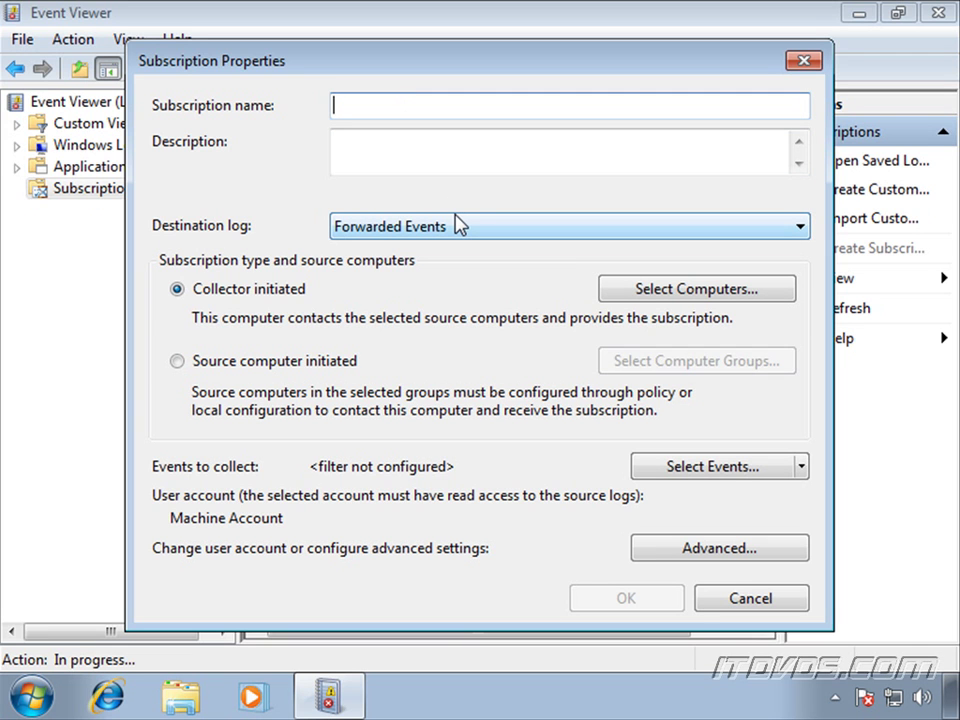
pyautogui.write('MyA')
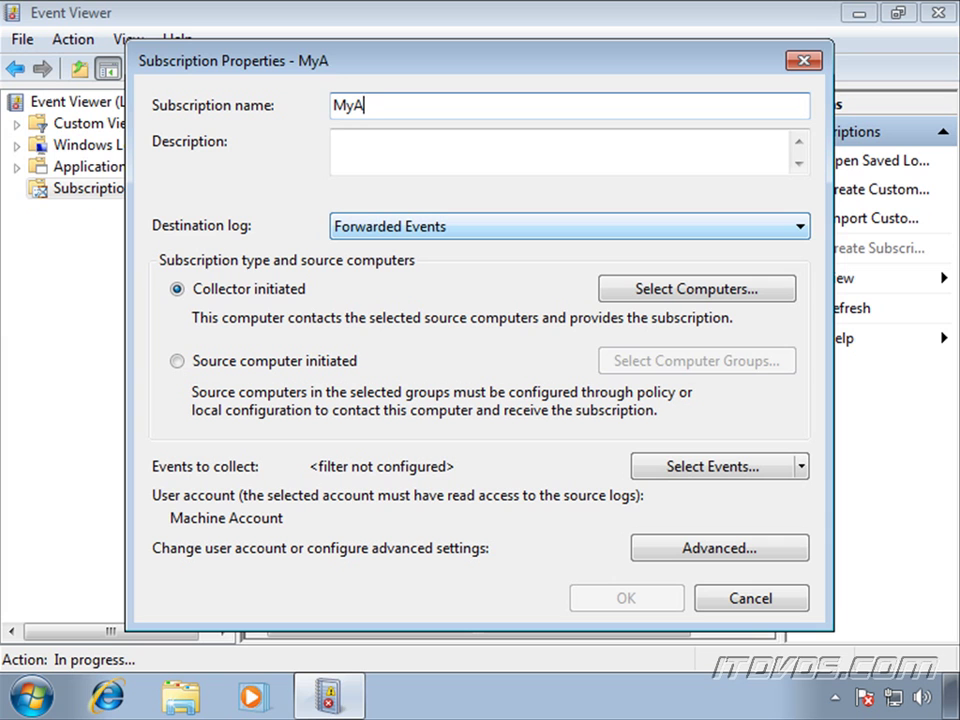
pyautogui.write('ppIssues')
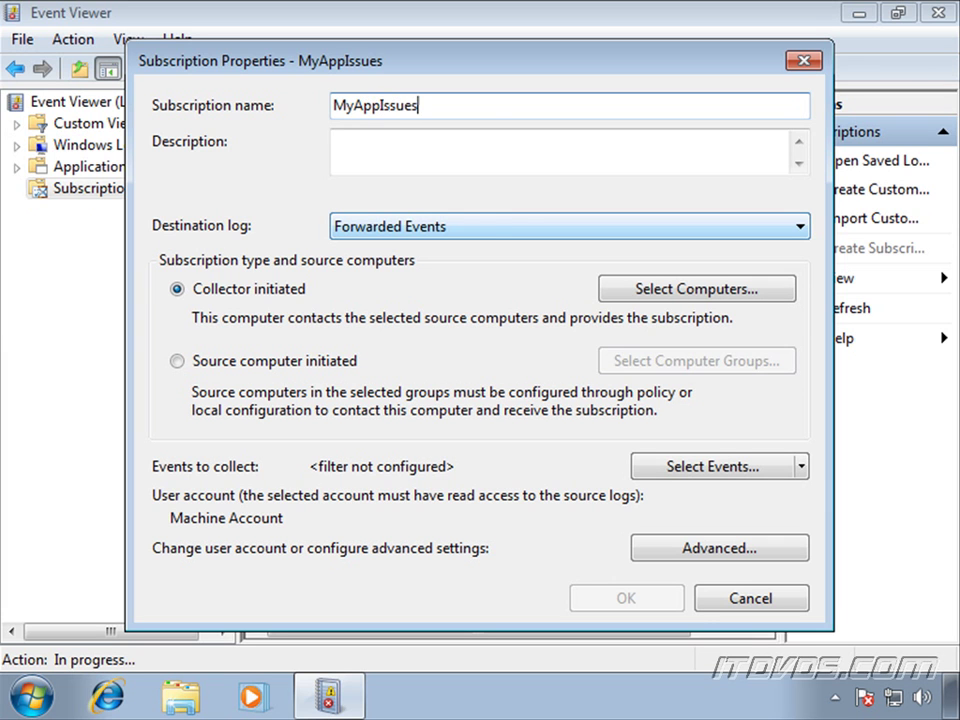
pyautogui.click(412, 162)
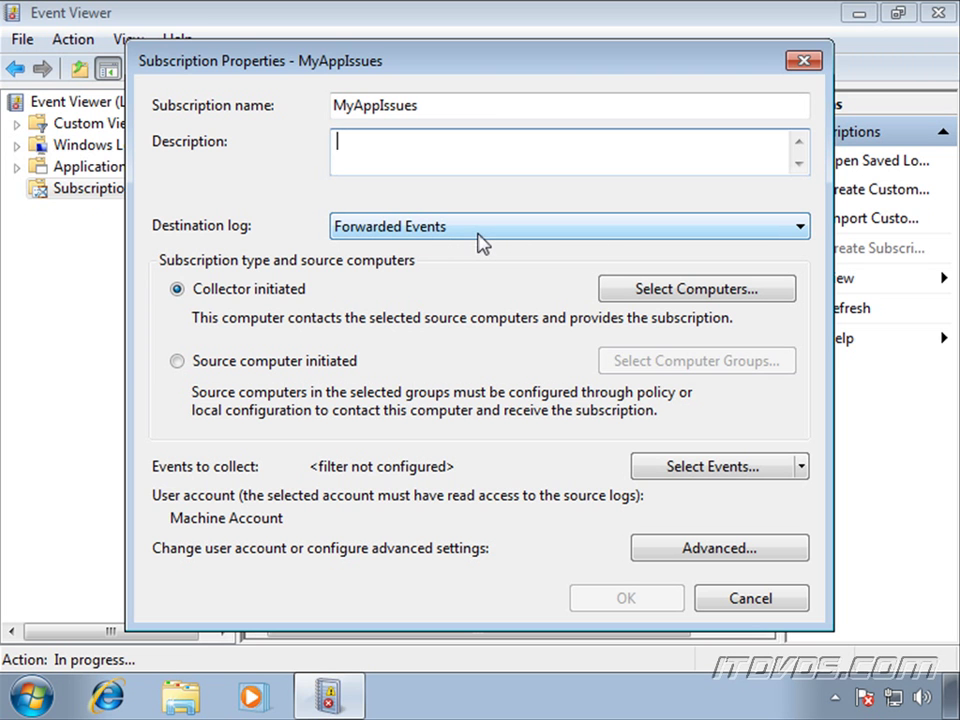
# - Browse the available destination logs, keep Forwarded Events, and set the subscription type to Source computer initiated
pyautogui.click(800, 234)
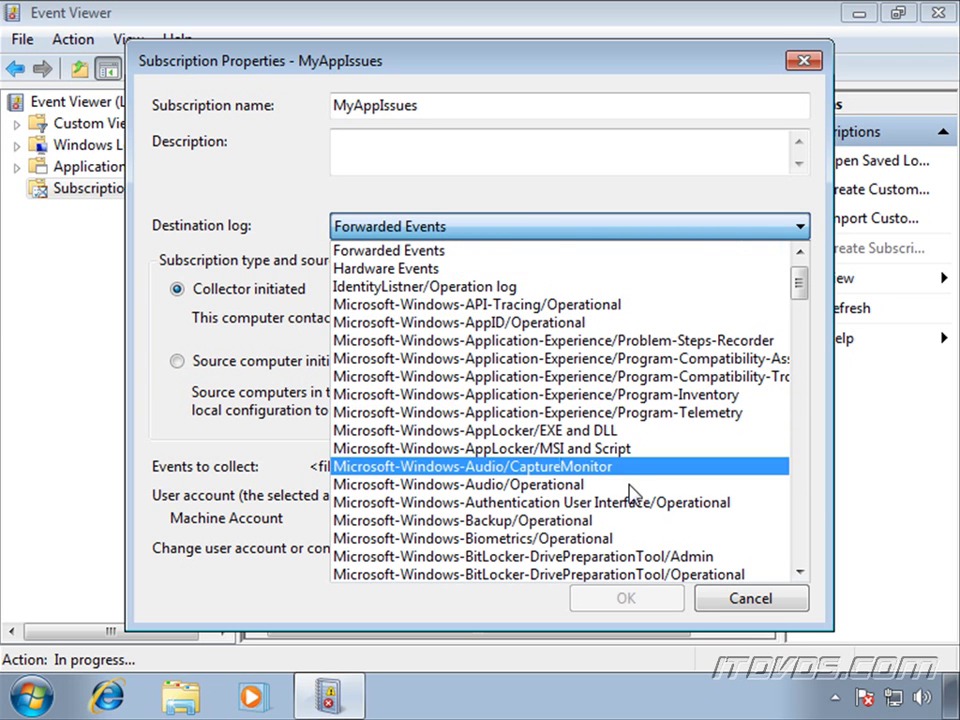
pyautogui.scroll(-6, 754, 450)
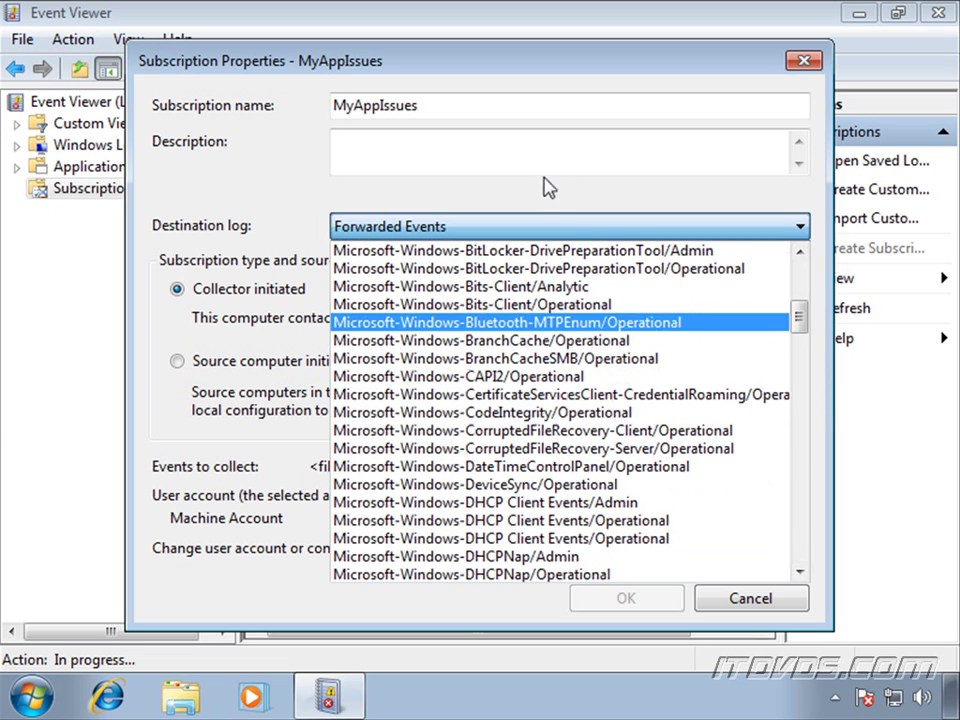
pyautogui.click(537, 205)
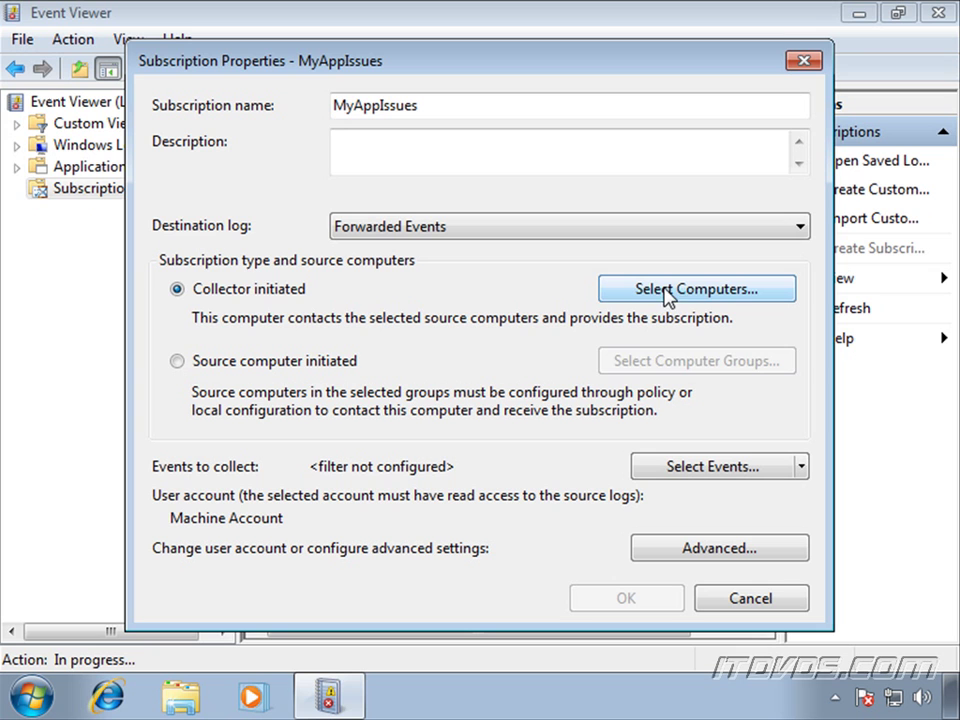
pyautogui.click(228, 364)
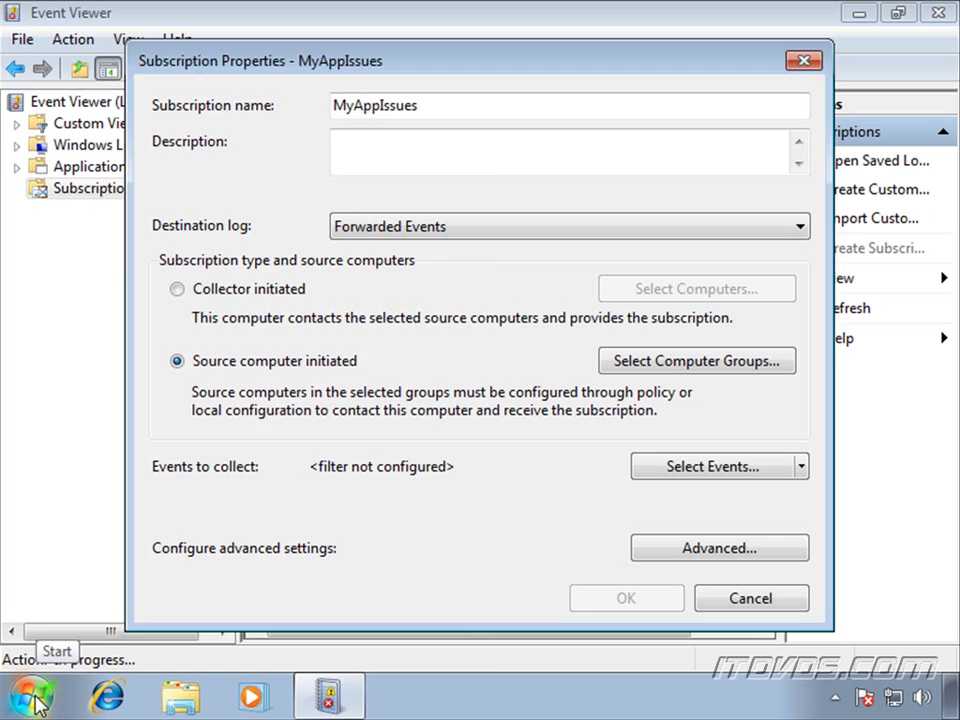
# - Open the Local Group Policy Editor (gpedit.msc), maximize its window and widen the console tree
pyautogui.click(33, 700)
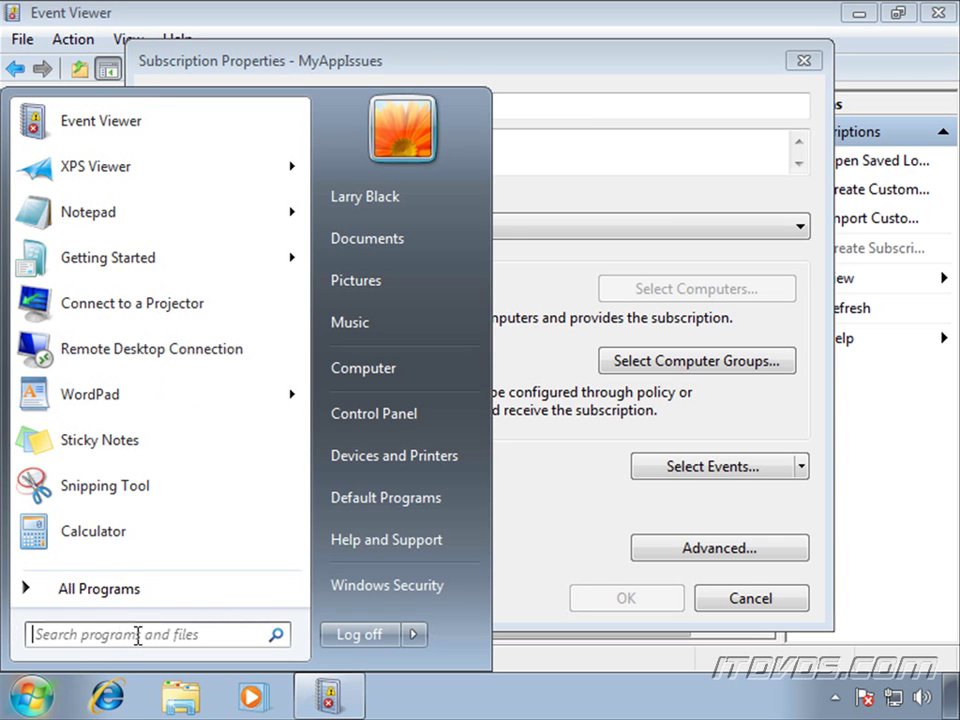
pyautogui.write('gpedit')
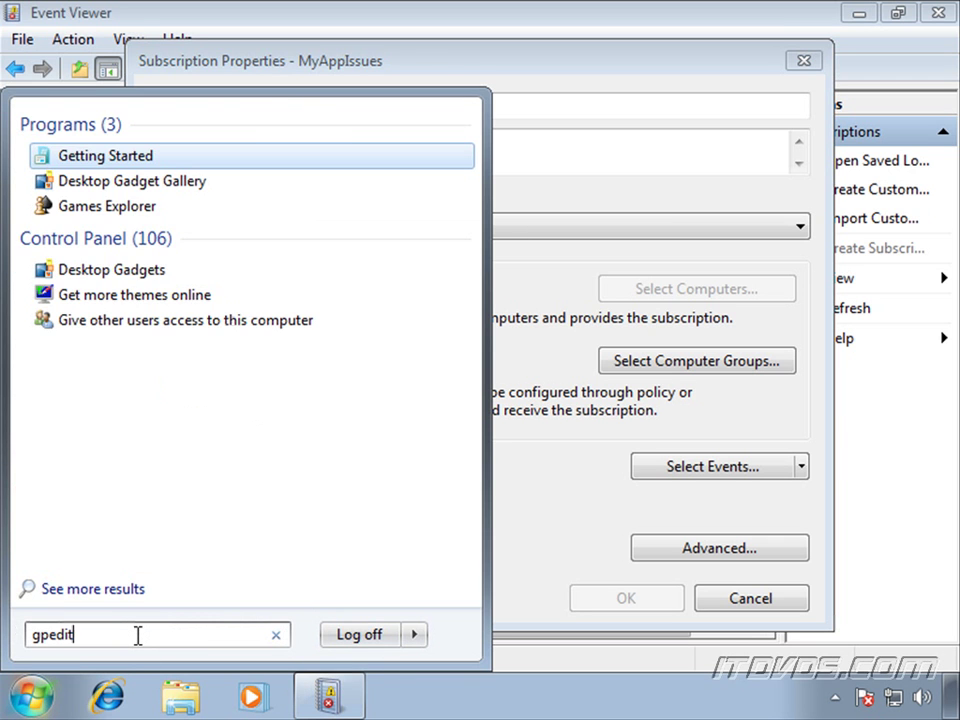
pyautogui.write('.msc')
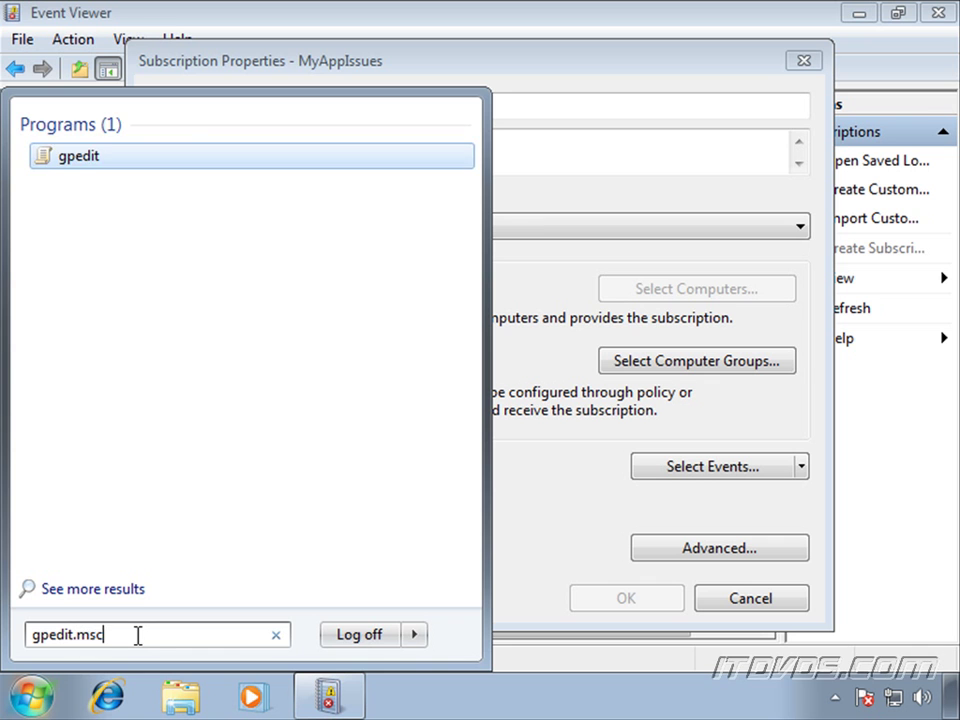
pyautogui.press('Return')
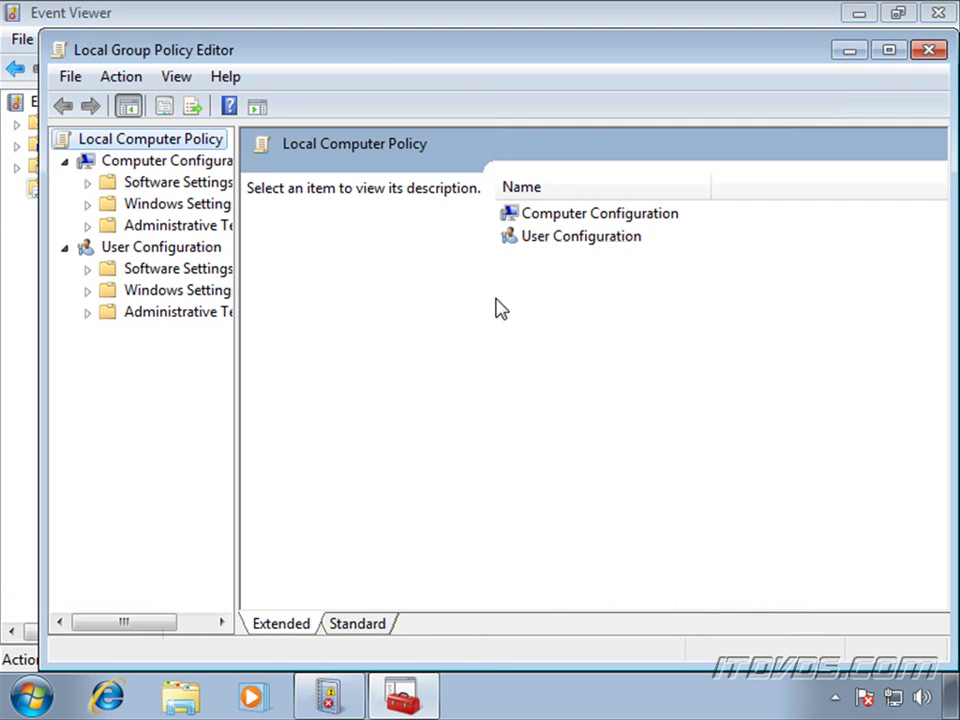
pyautogui.click(891, 50)
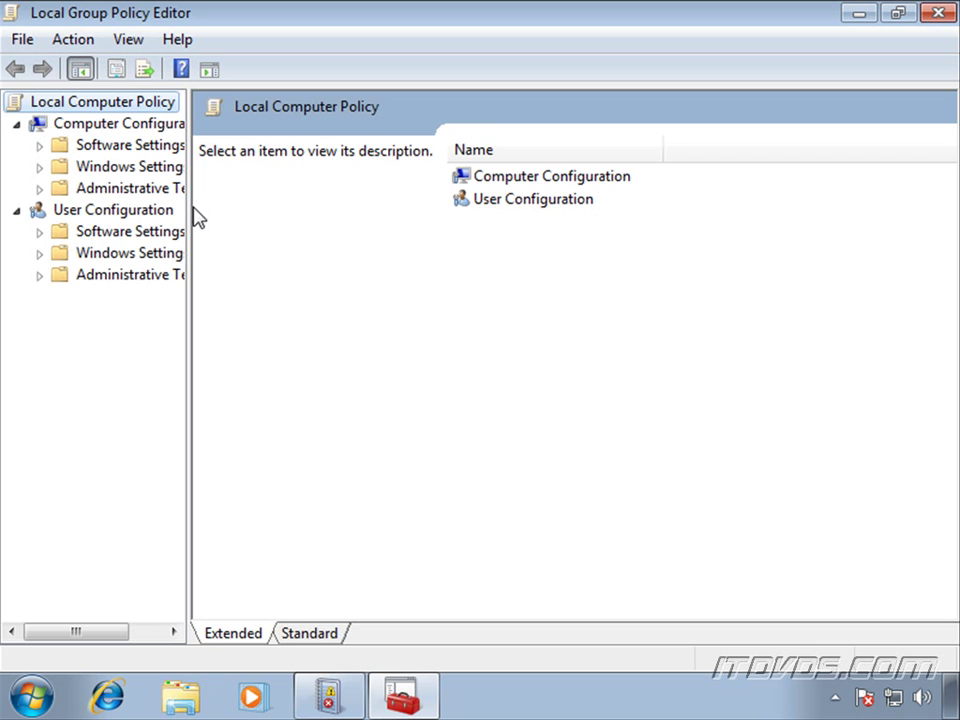
pyautogui.moveTo(190, 207); pyautogui.dragTo(256, 210)
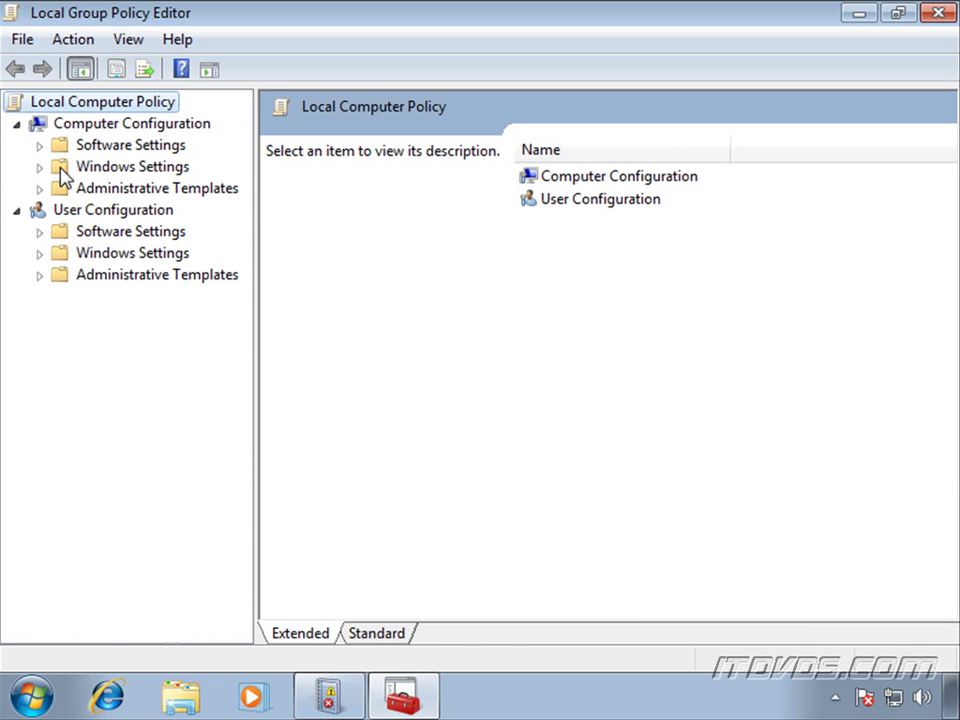
# - Open the target Subscription Manager policy for editing, under Computer Configuration's Administrative Templates, Windows Components, Event Forwarding, and maximize its window
pyautogui.click(38, 189)
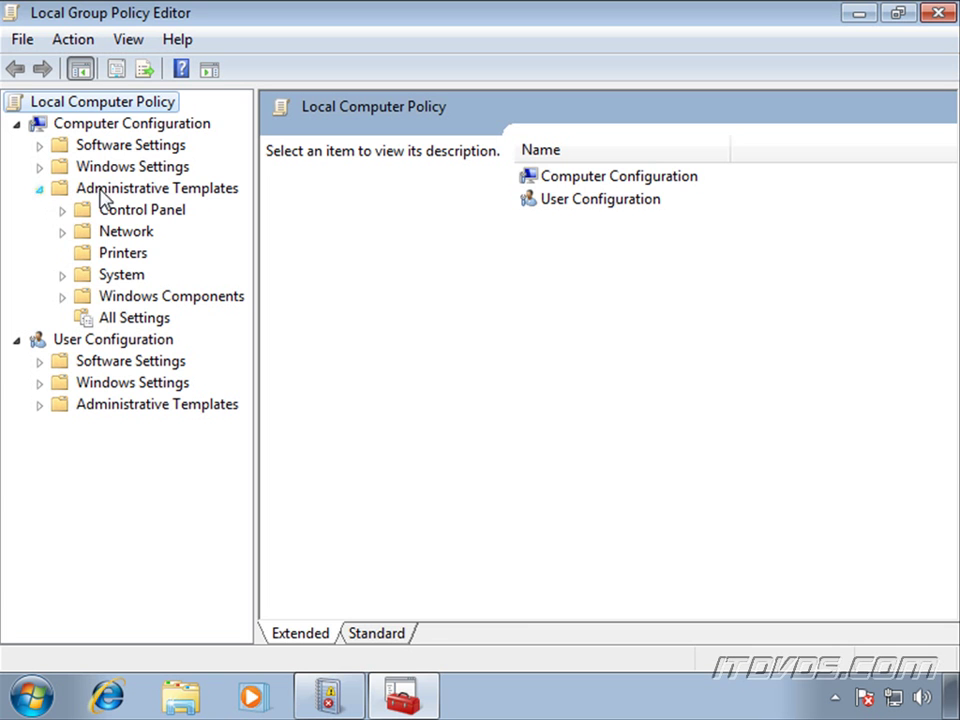
pyautogui.click(62, 296)
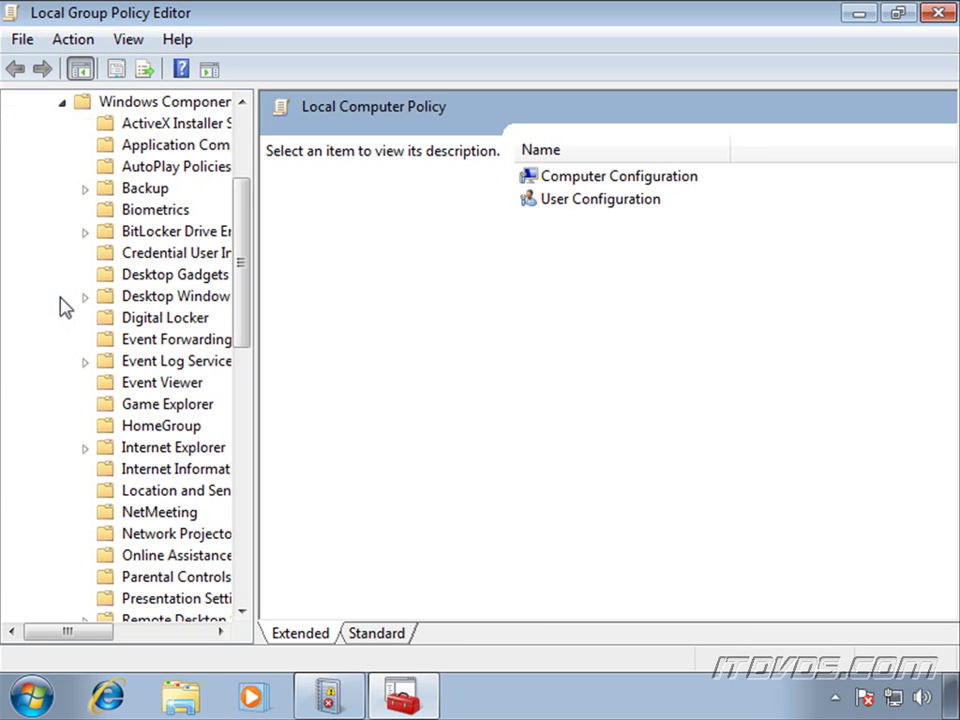
pyautogui.click(180, 341)
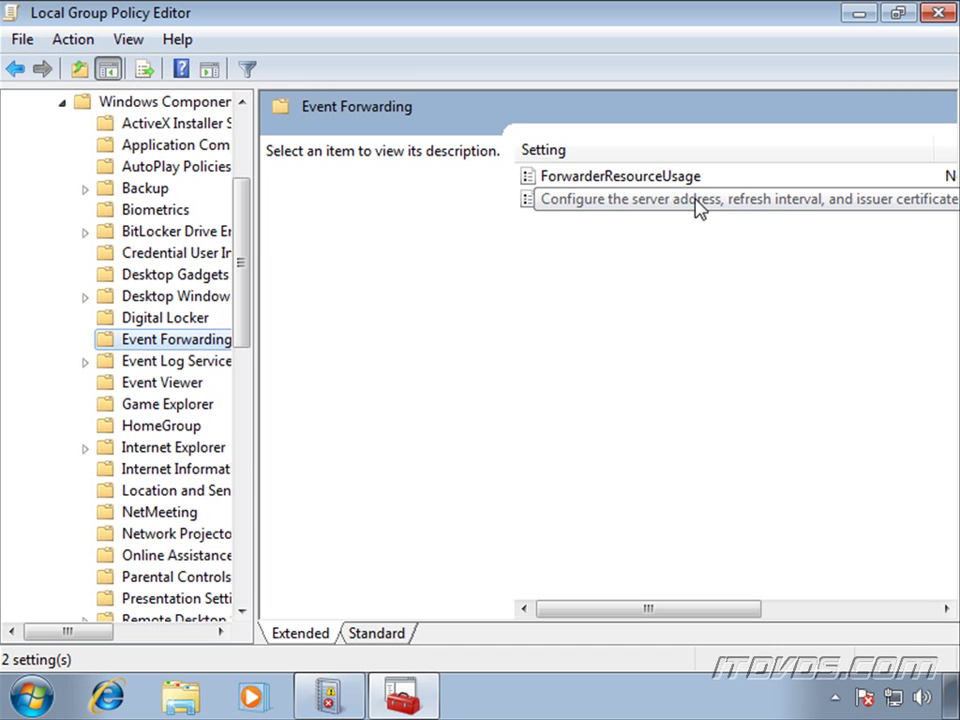
pyautogui.rightClick(533, 205)
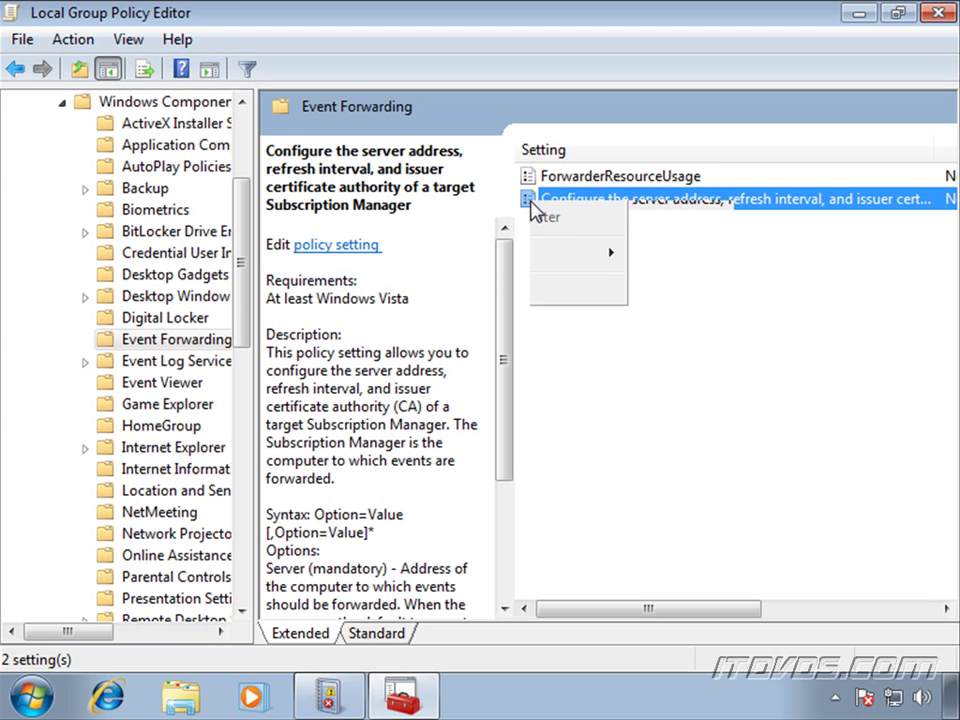
pyautogui.click(596, 222)
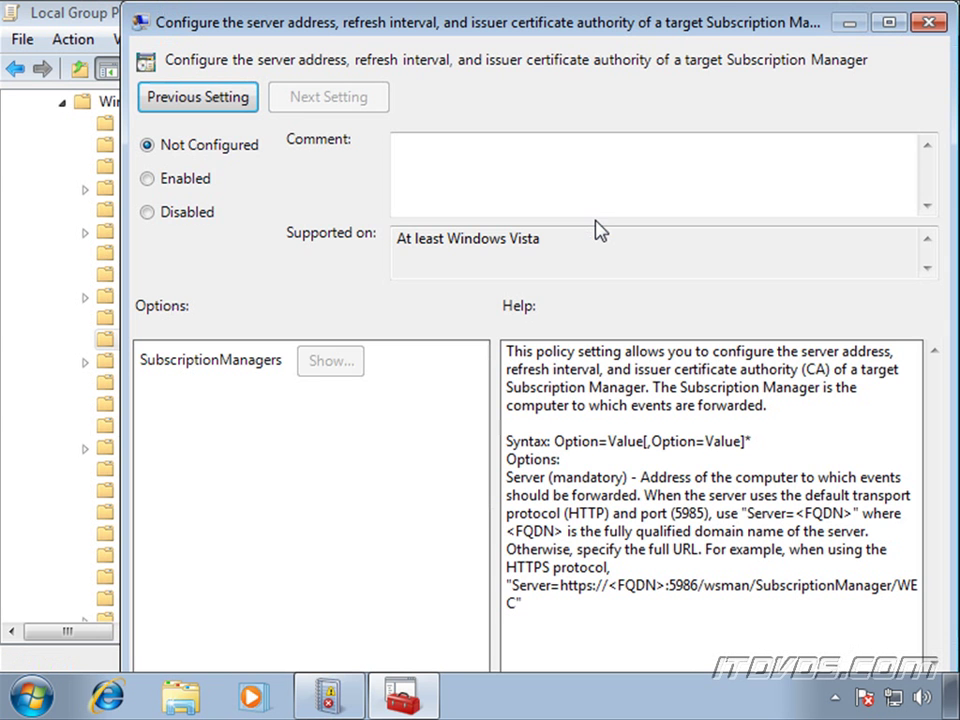
pyautogui.doubleClick(551, 24)
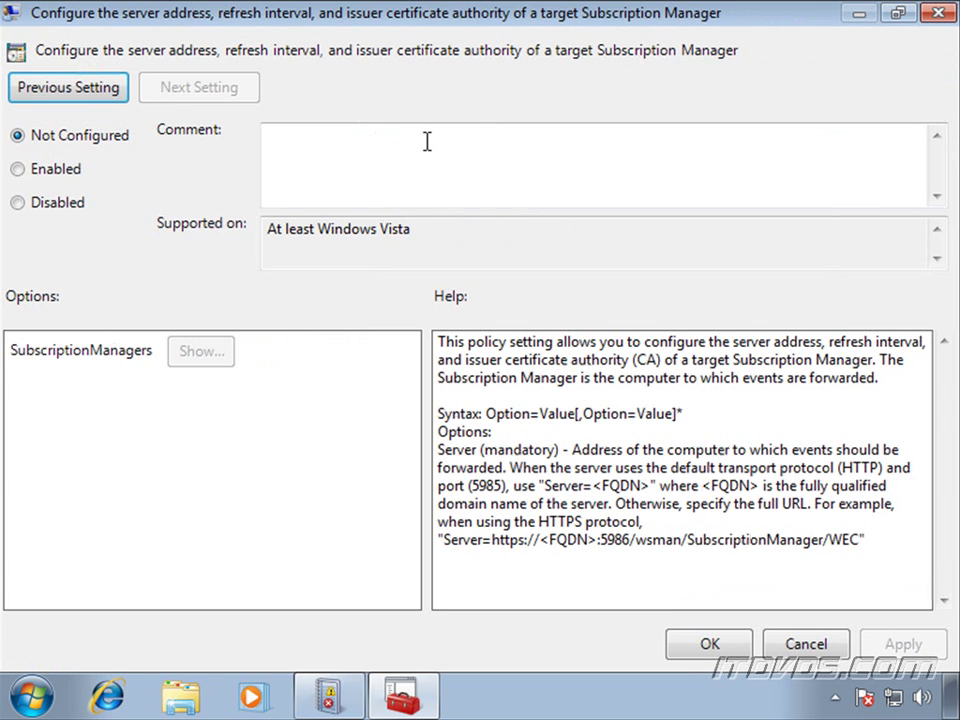
# - Enable the policy with the SubscriptionManagers value Server=Desktop101.itdvds.local, save it and close the Local Group Policy Editor
pyautogui.click(17, 169)
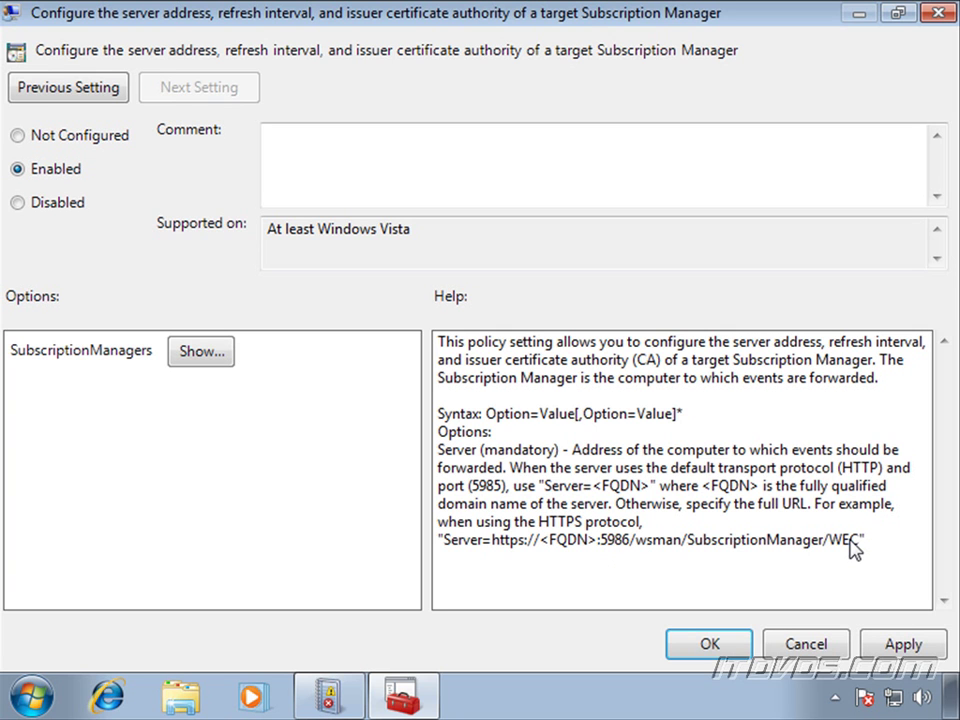
pyautogui.click(201, 352)
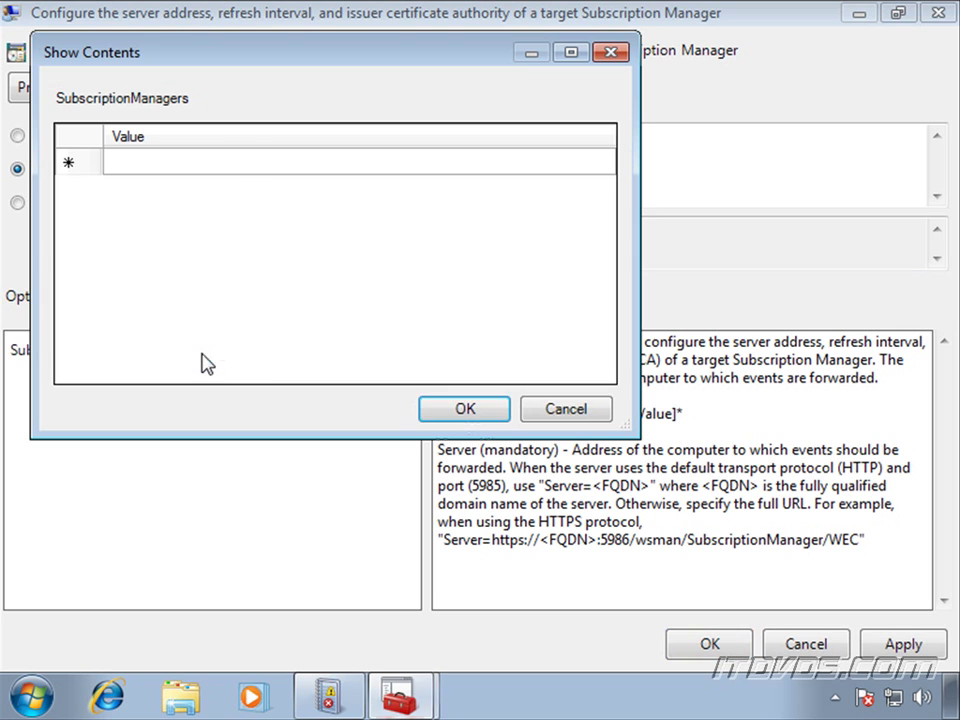
pyautogui.click(236, 165)
pyautogui.write('Server=')
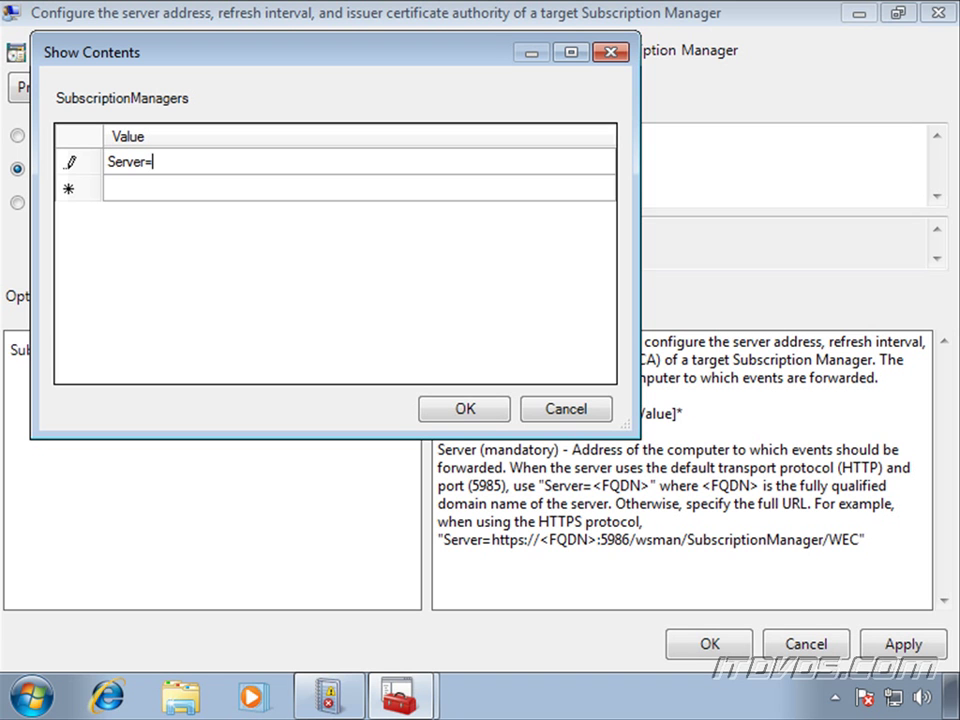
pyautogui.write('Desktop101.itdvds.local')
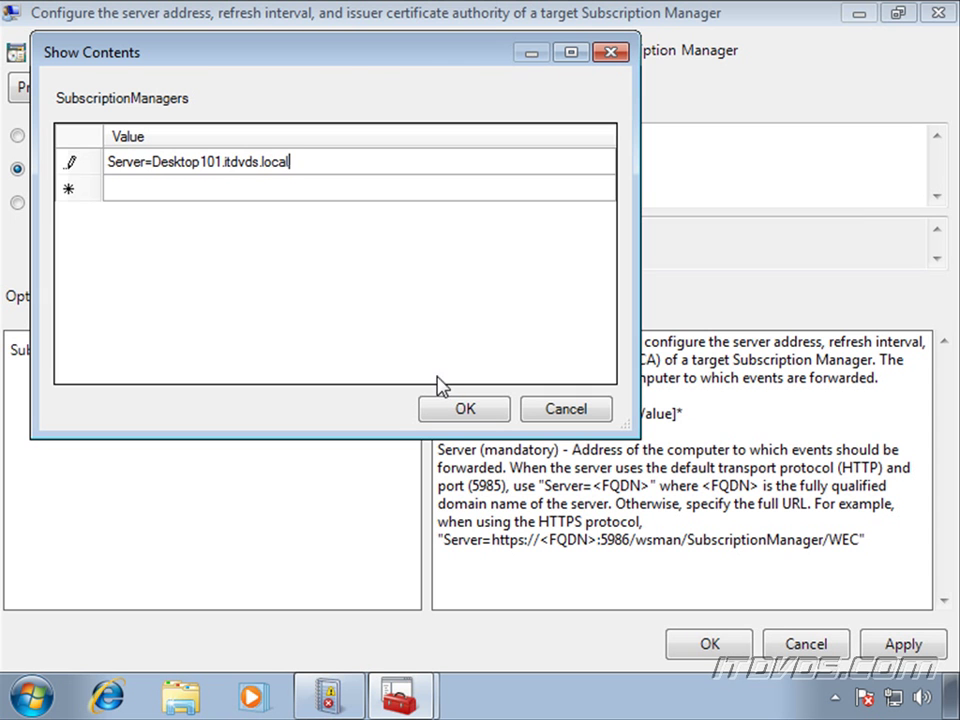
pyautogui.click(468, 410)
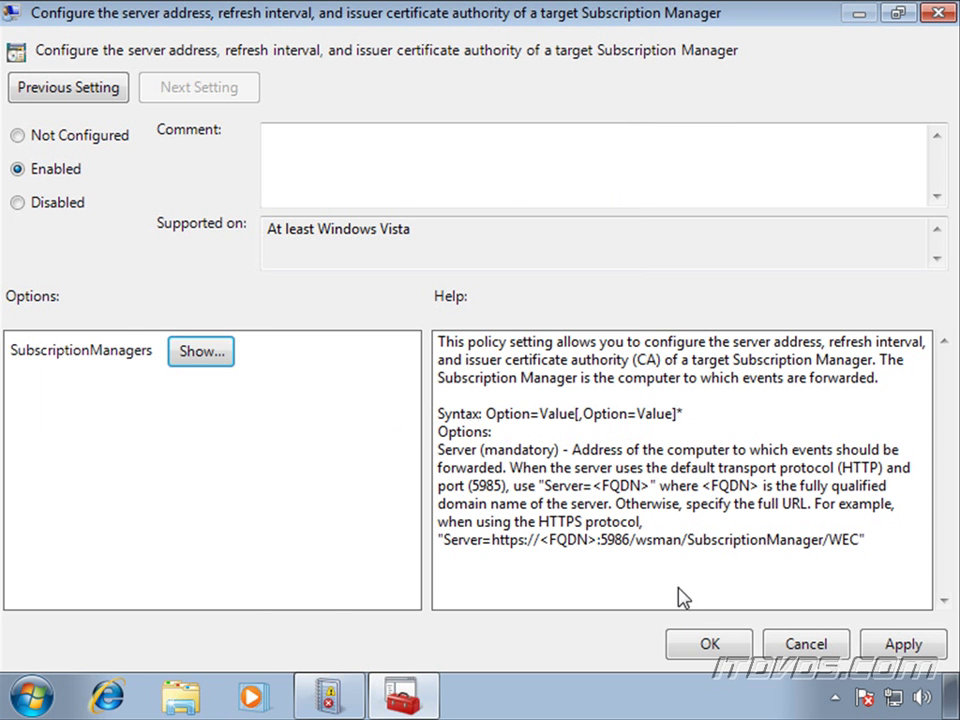
pyautogui.click(712, 644)
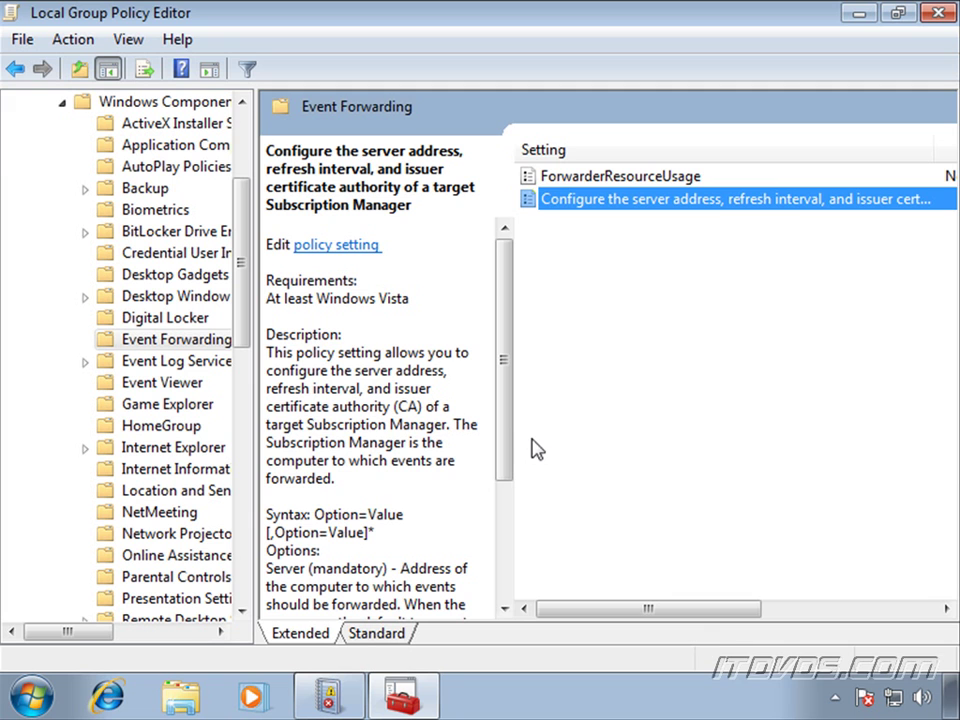
pyautogui.moveTo(403, 697)
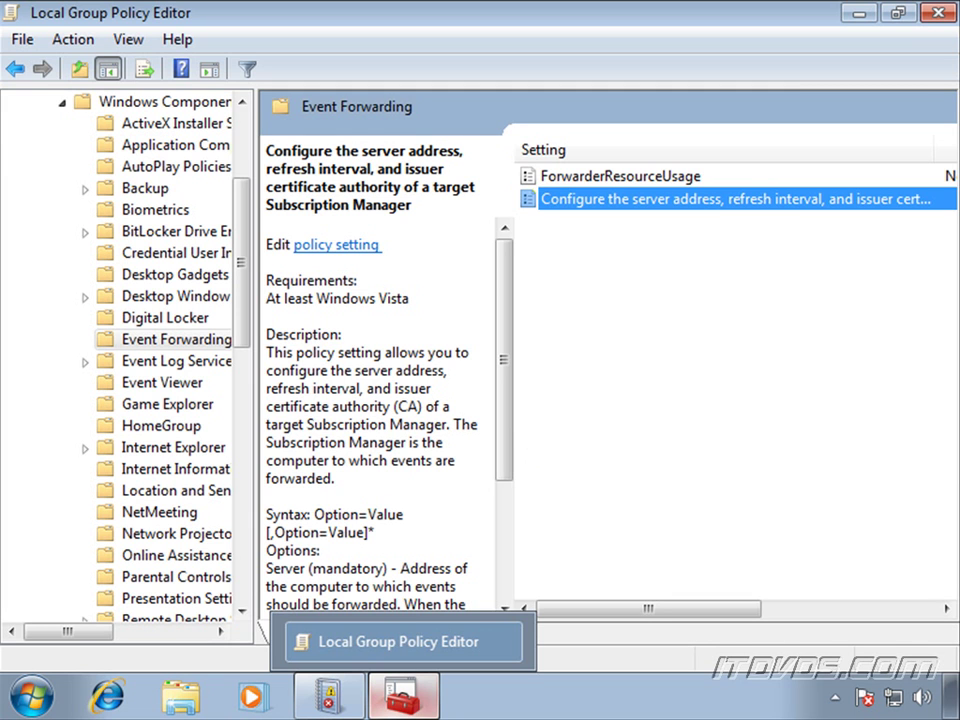
pyautogui.click(937, 14)
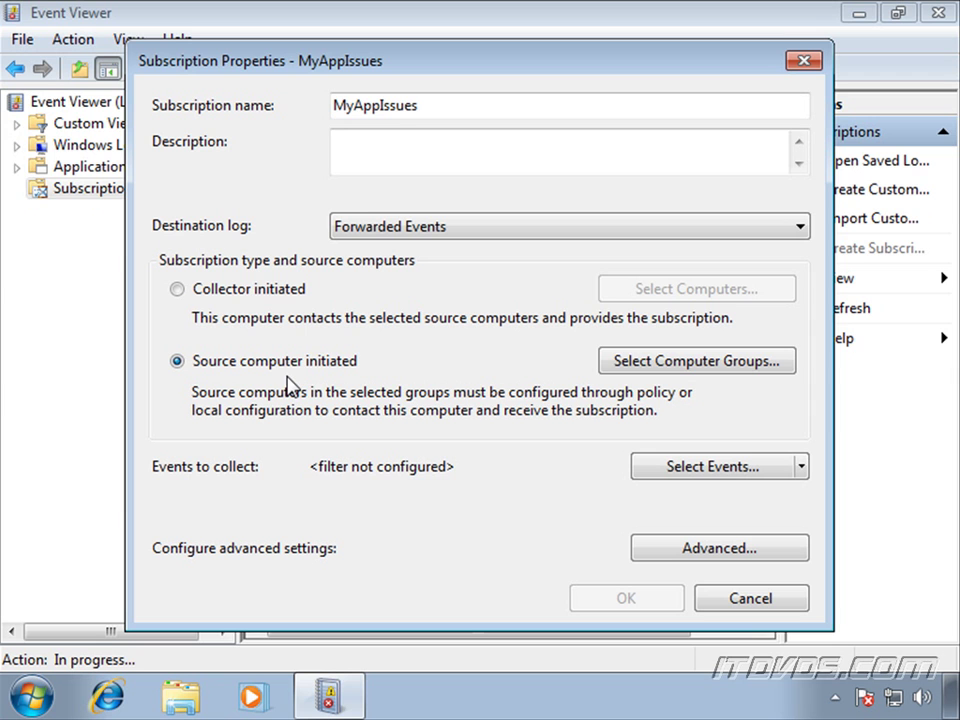
# - Switch the subscription type to Collector initiated and add the domain computer itdvds\desktop101 as a source
pyautogui.click(250, 291)
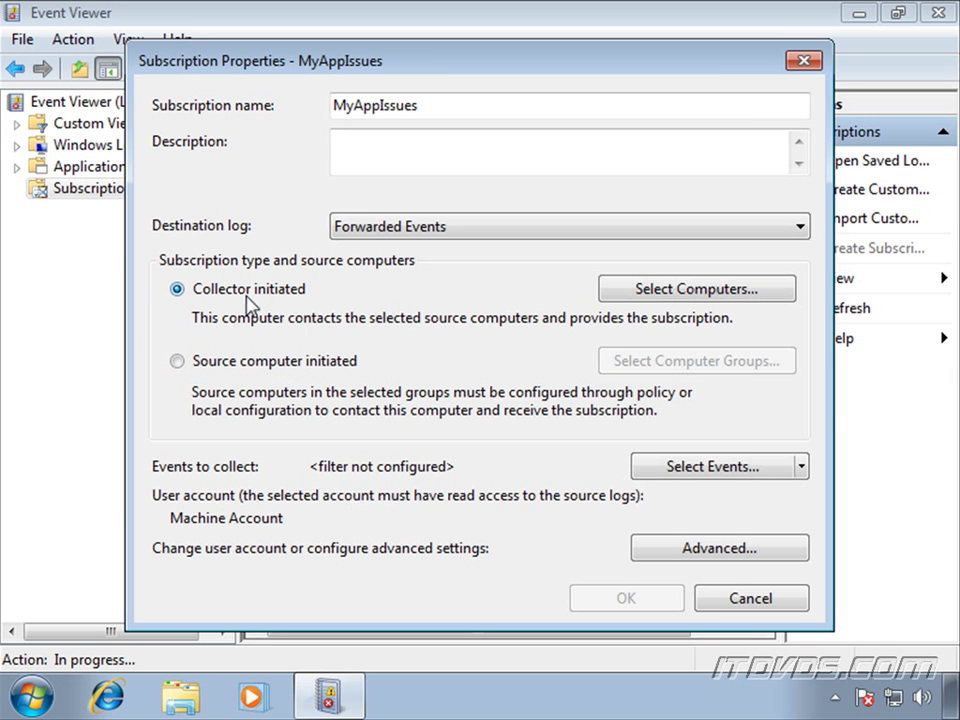
pyautogui.click(678, 298)
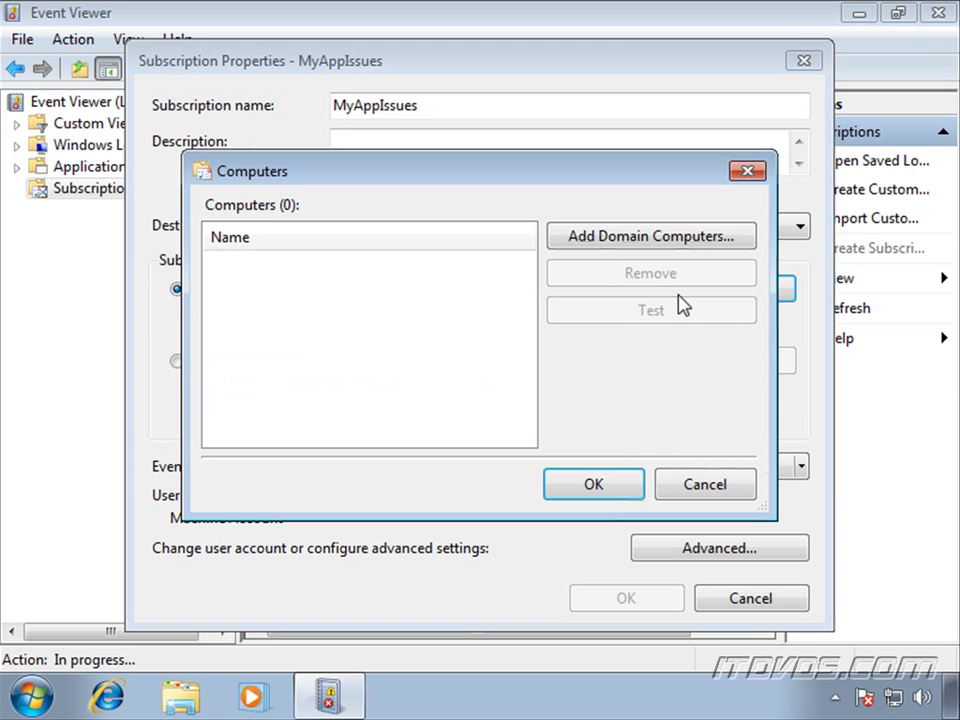
pyautogui.click(649, 237)
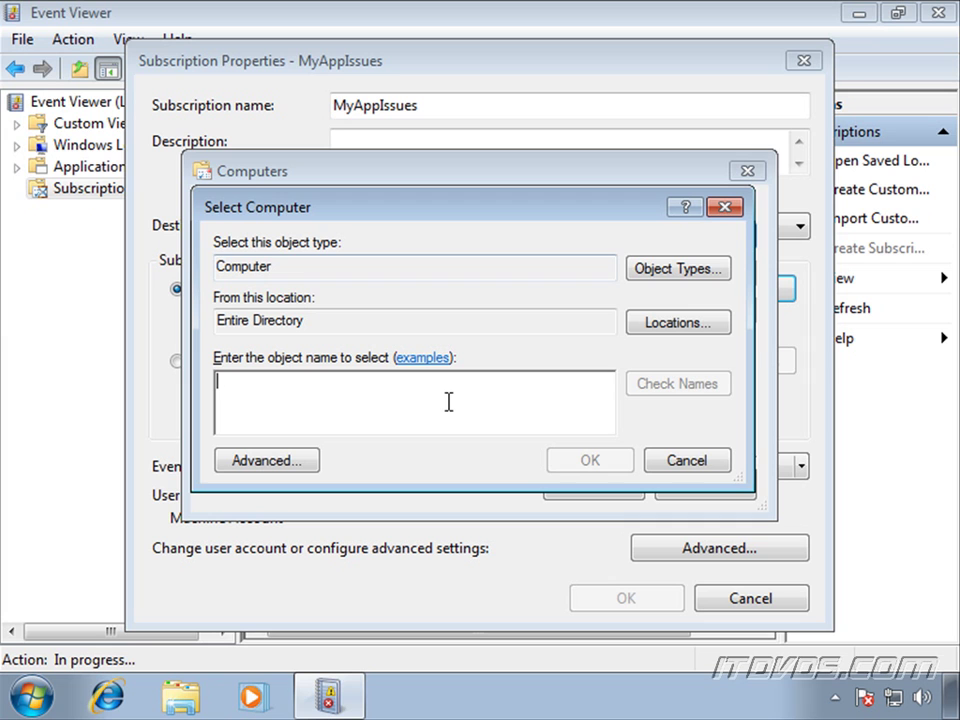
pyautogui.write('itdvds\\')
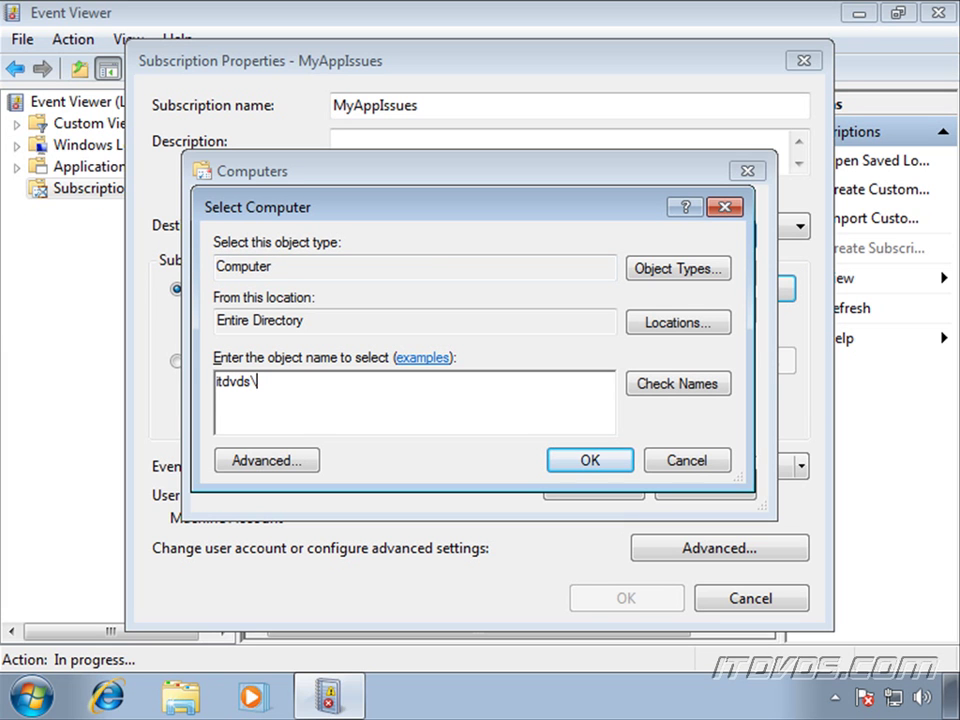
pyautogui.write('desktop101')
pyautogui.click(611, 457)
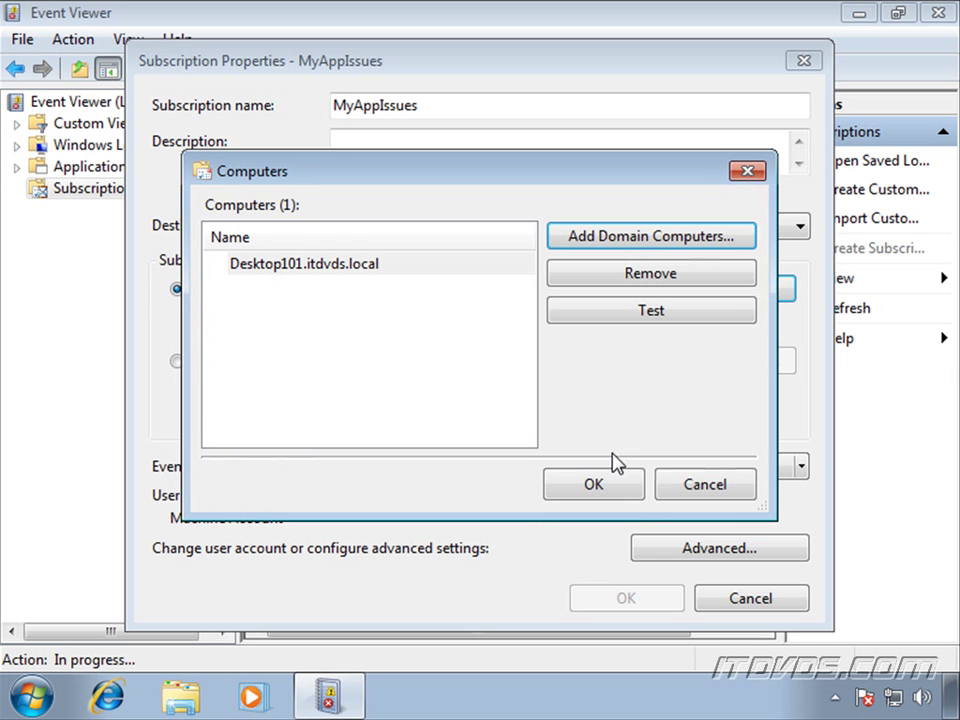
# - Test the connectivity to the source computer Desktop101.itdvds.local
pyautogui.click(350, 266)
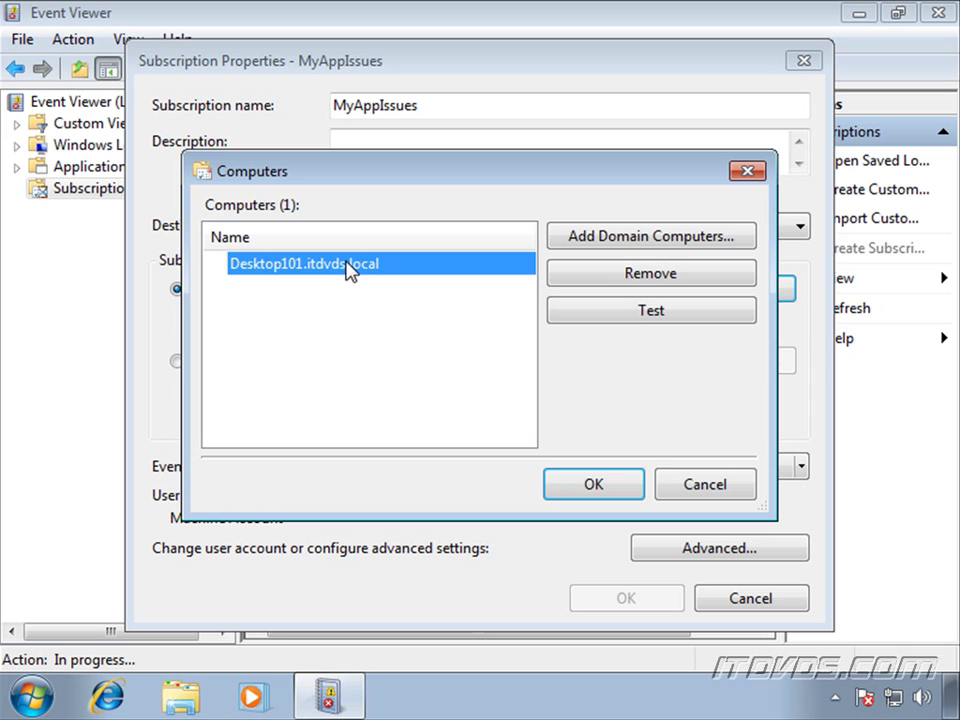
pyautogui.click(644, 316)
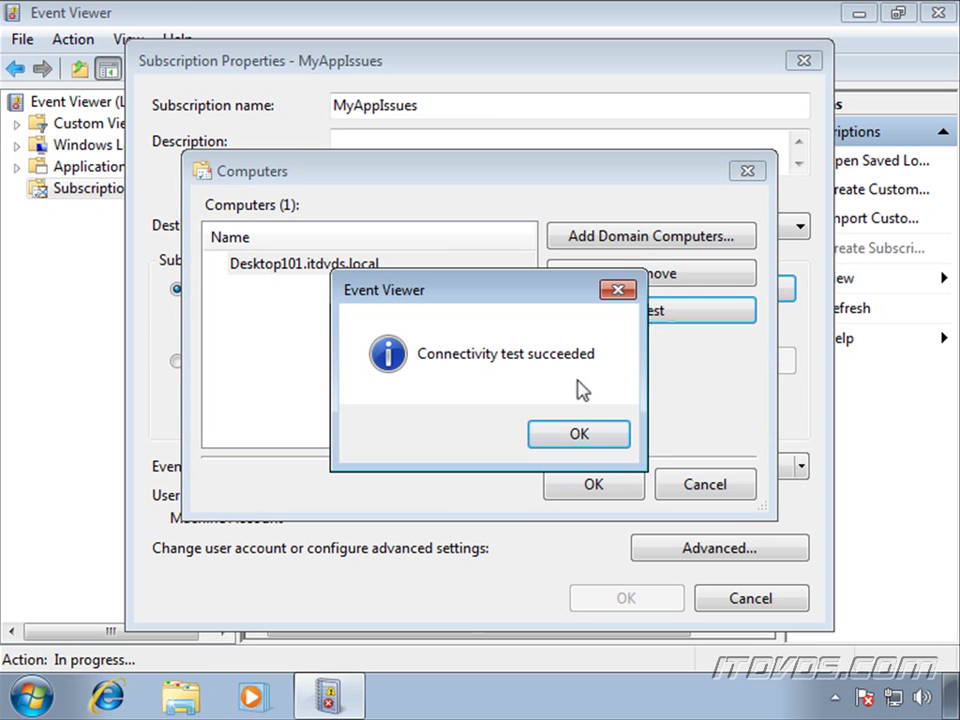
pyautogui.click(594, 441)
# - Add the domain computer itdvds\desktop102 as a second source, checking its name against the directory
pyautogui.click(640, 238)
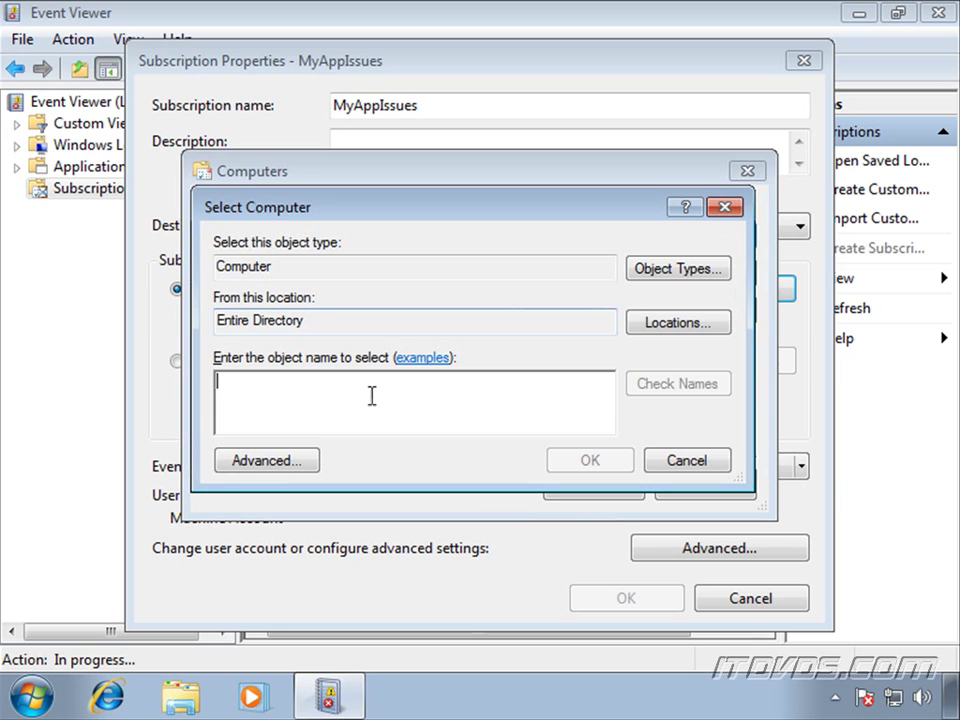
pyautogui.write('itdvds')
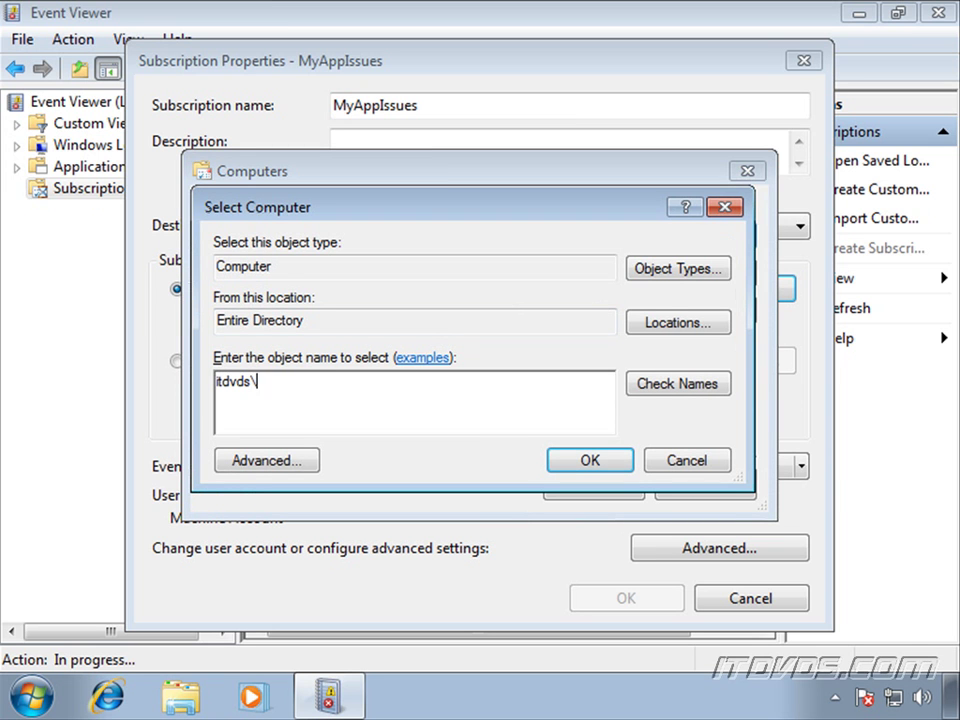
pyautogui.write('\\desktop102')
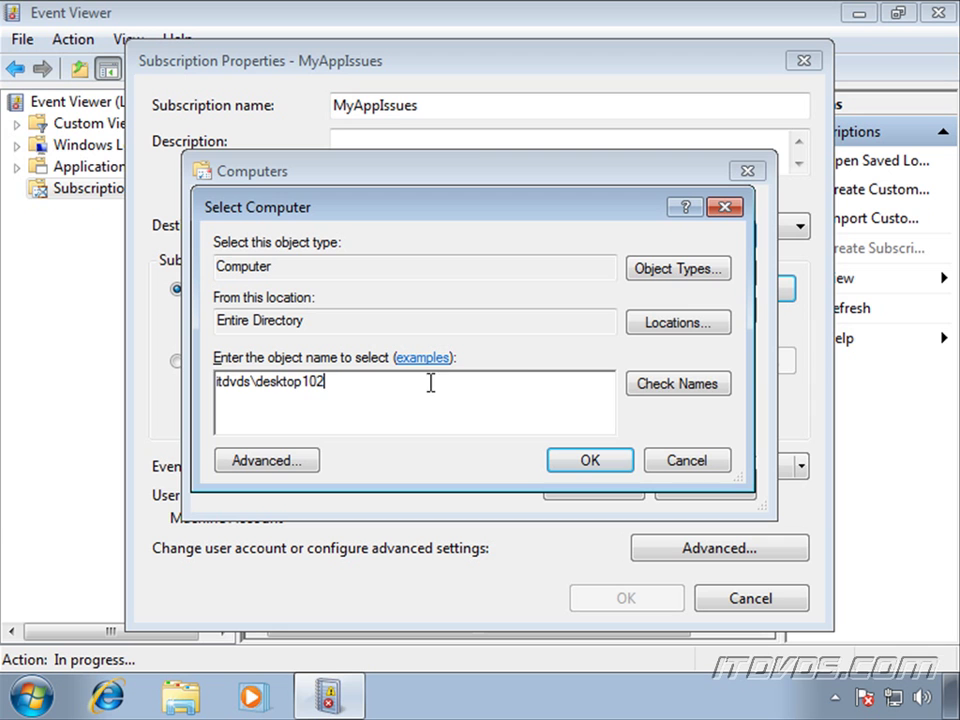
pyautogui.click(688, 390)
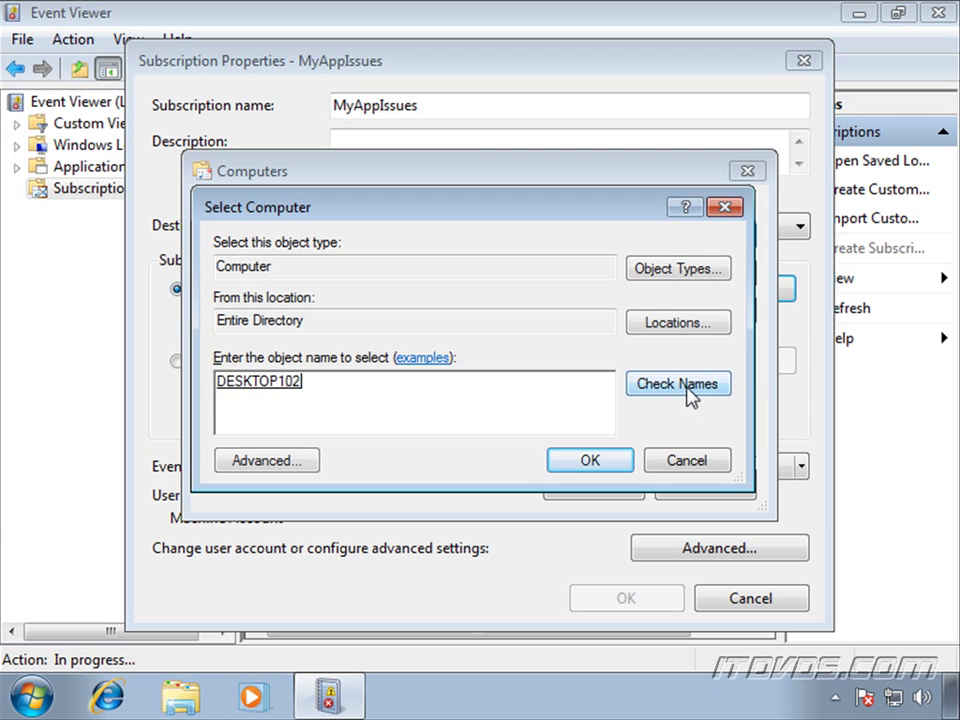
pyautogui.click(605, 468)
# - Test the connectivity to DESKTOP102.itdvds.local and accept the list of source computers
pyautogui.click(332, 296)
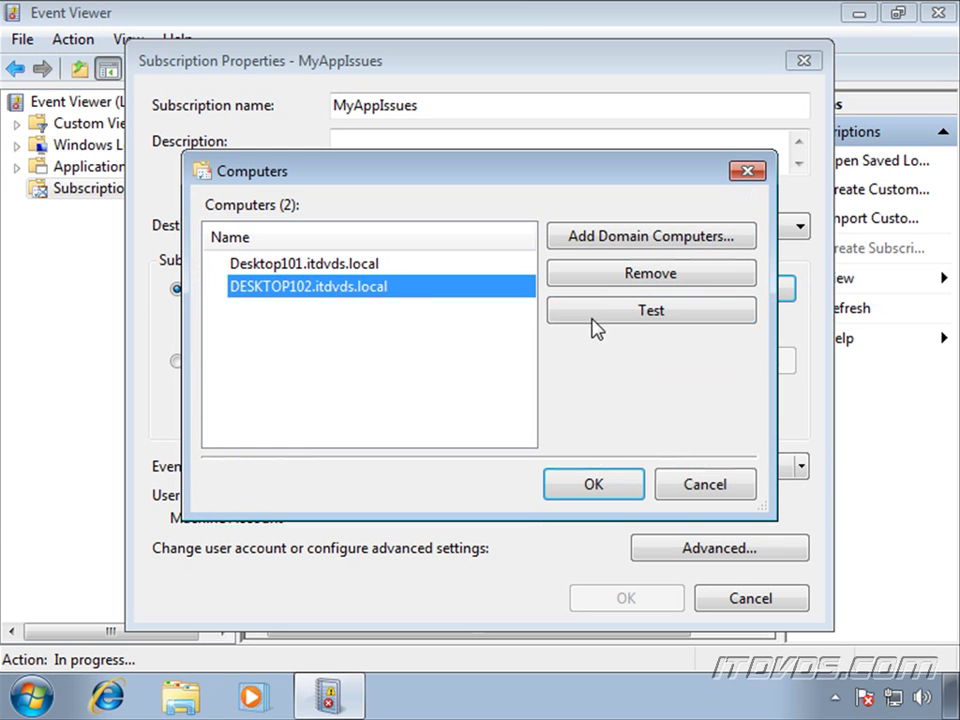
pyautogui.click(630, 314)
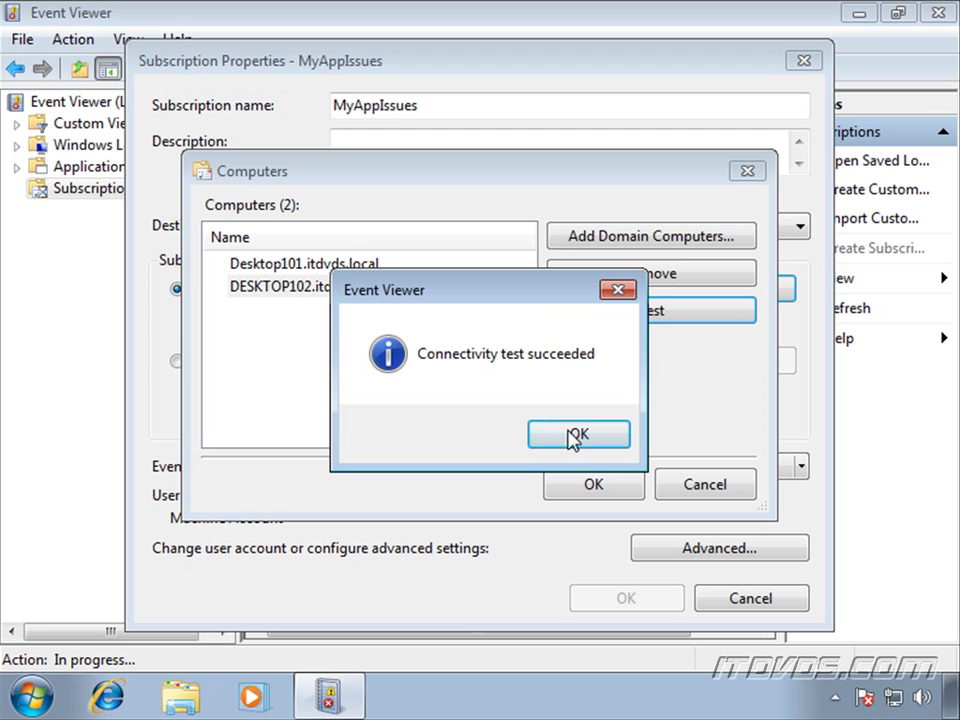
pyautogui.click(580, 434)
pyautogui.click(610, 492)
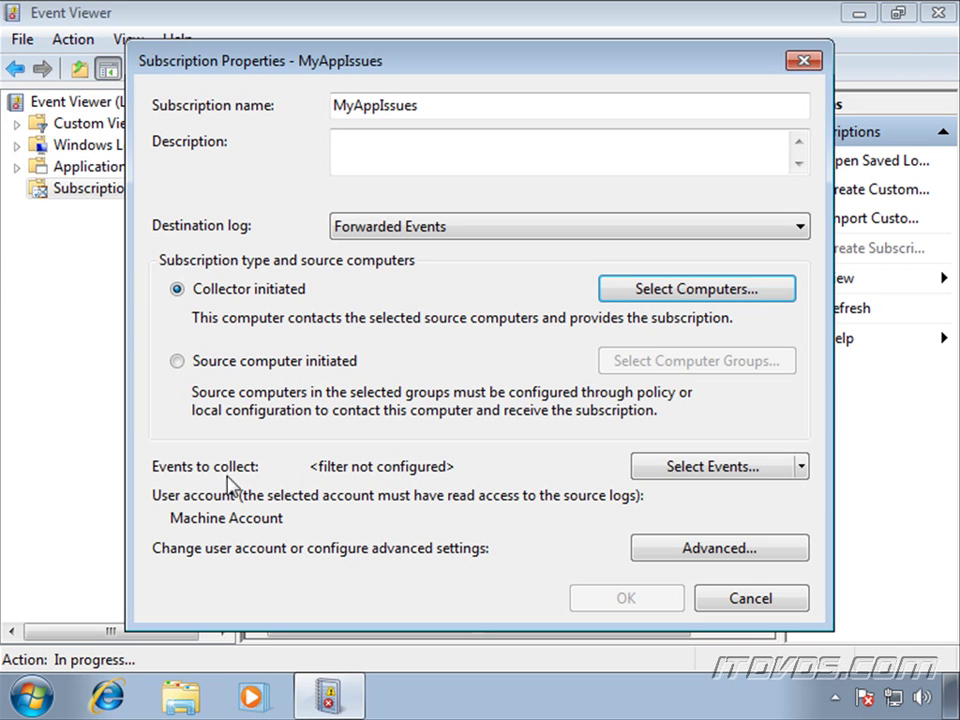
# - Set the subscription's query filter to the last 30 days and the event levels Critical, Warning and Error
pyautogui.click(701, 475)
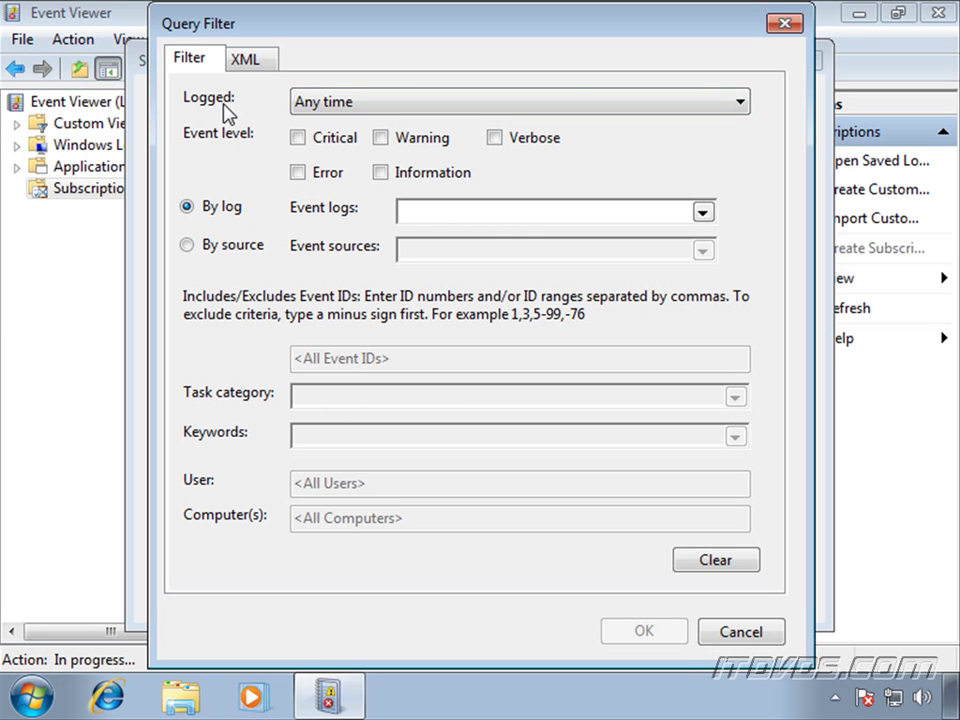
pyautogui.click(376, 104)
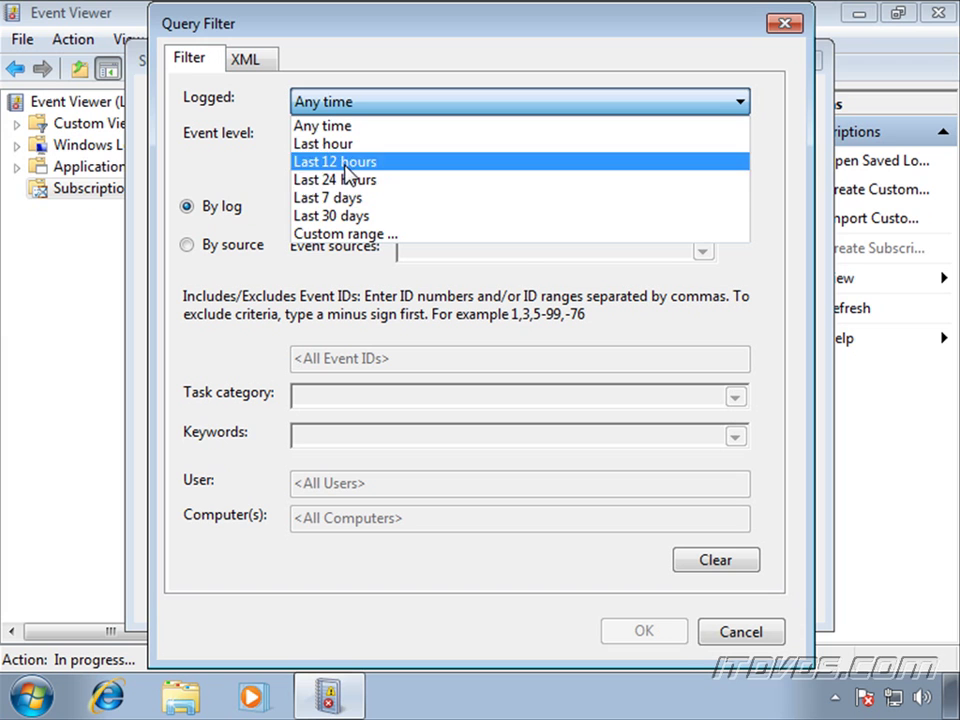
pyautogui.click(348, 214)
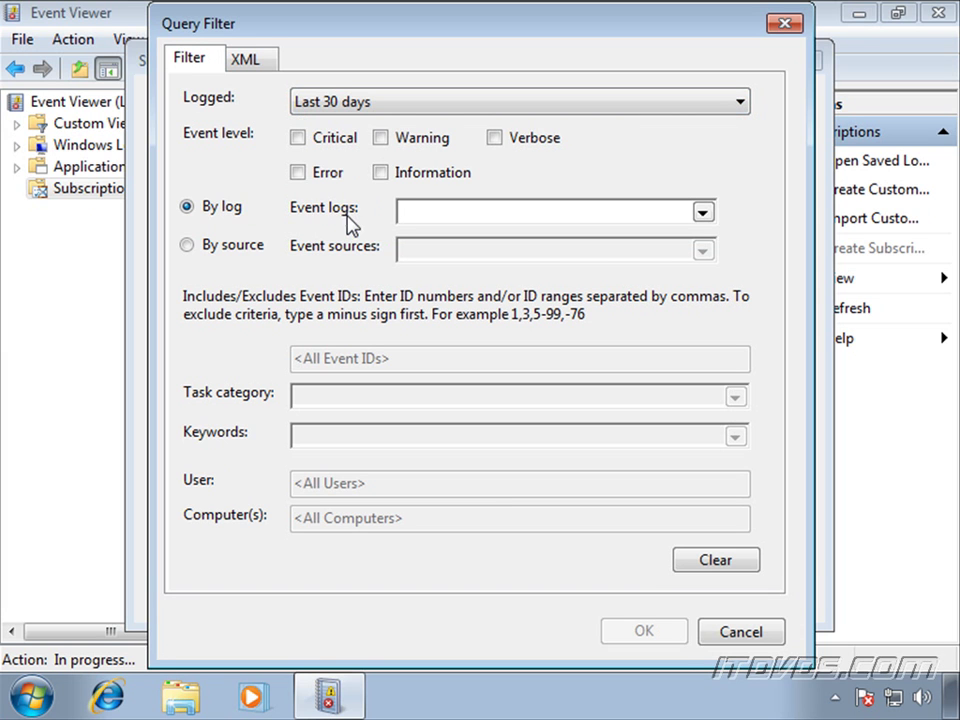
pyautogui.click(300, 140)
pyautogui.click(381, 139)
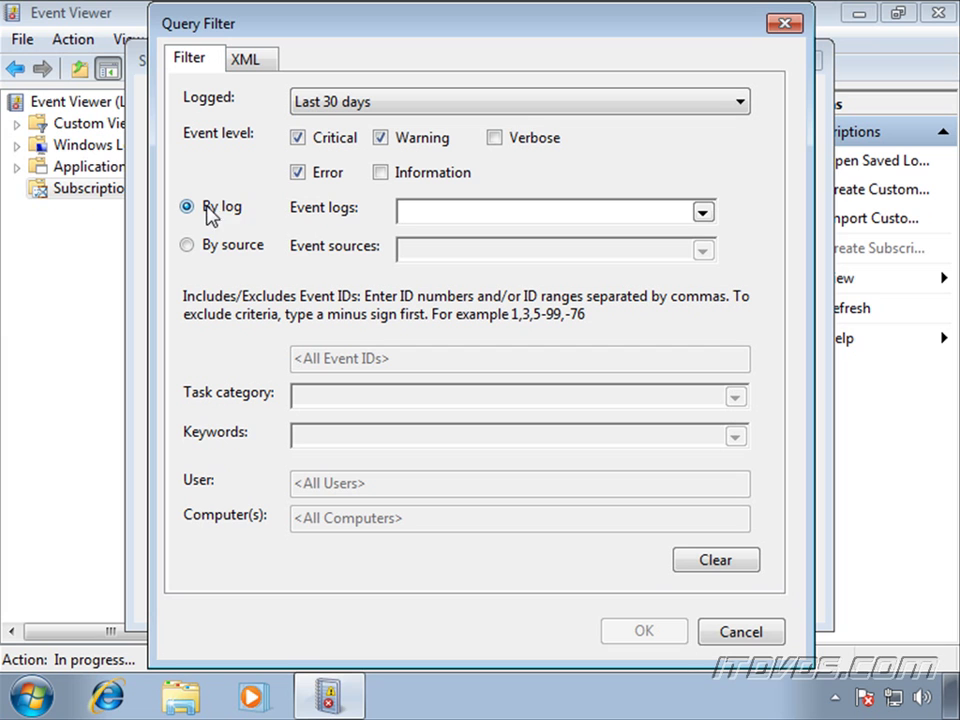
# - Filter by the Application and System event logs under Windows Logs
pyautogui.click(703, 212)
pyautogui.click(410, 232)
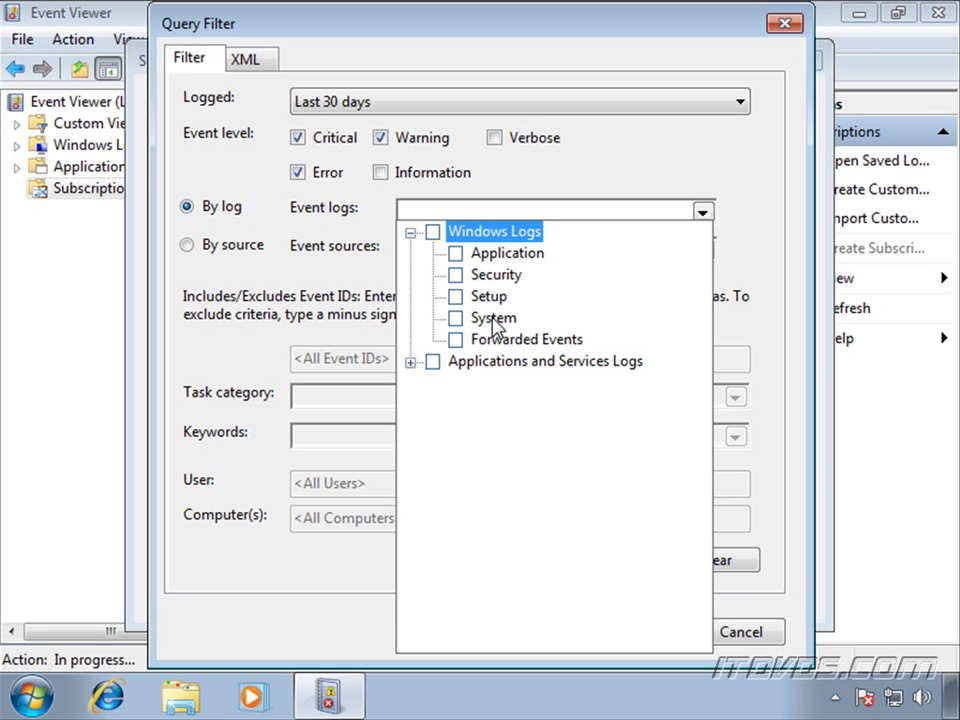
pyautogui.click(456, 256)
pyautogui.click(455, 318)
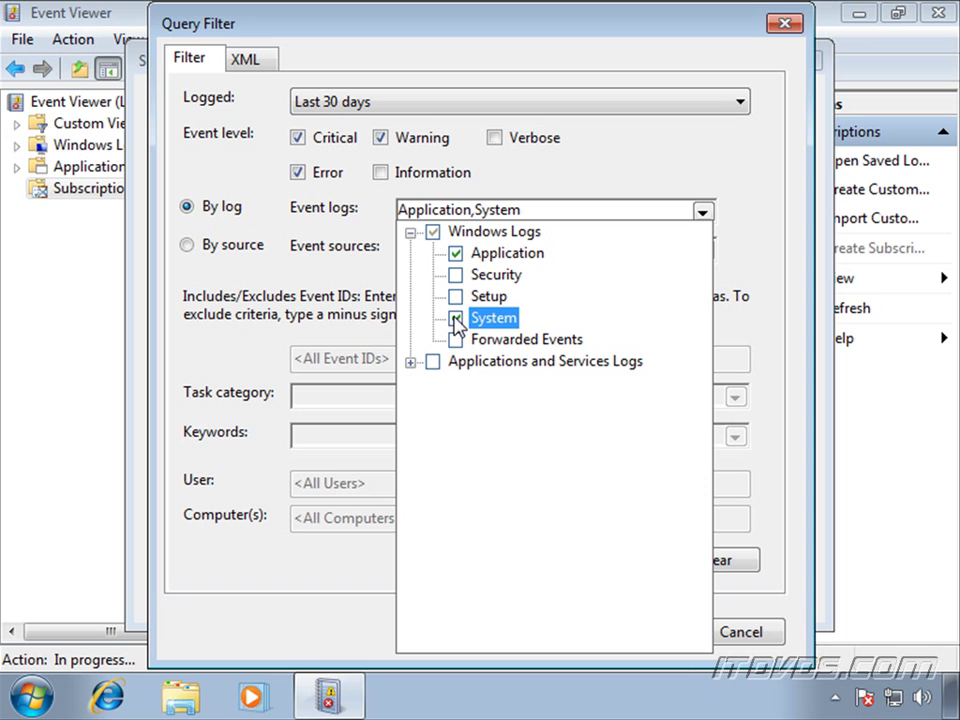
pyautogui.click(745, 248)
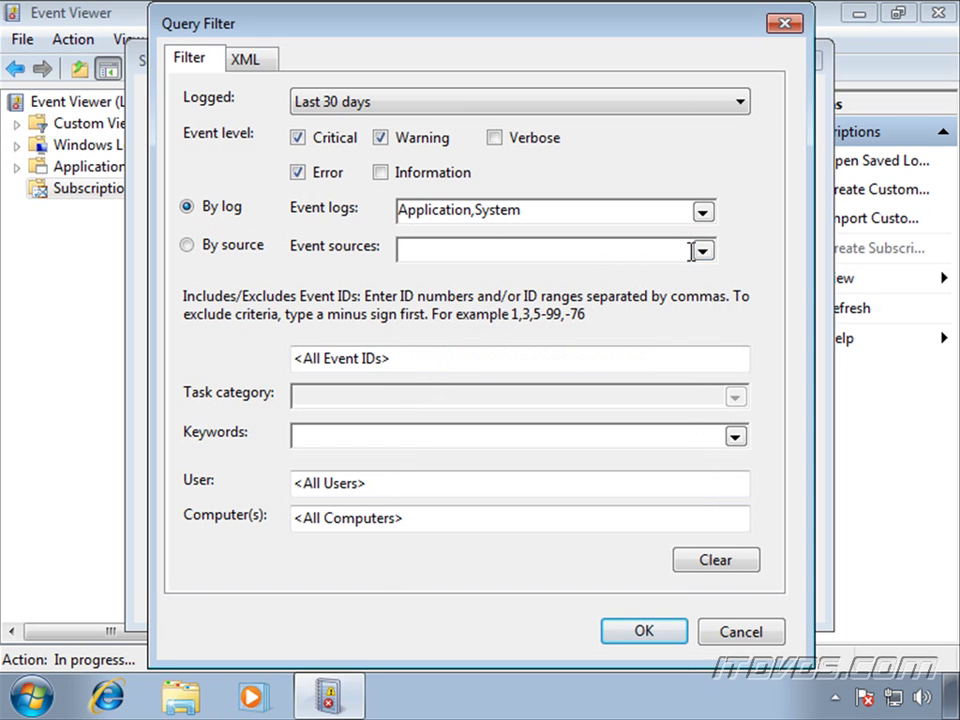
# - Include all event sources in the query filter and save the filter
pyautogui.click(704, 251)
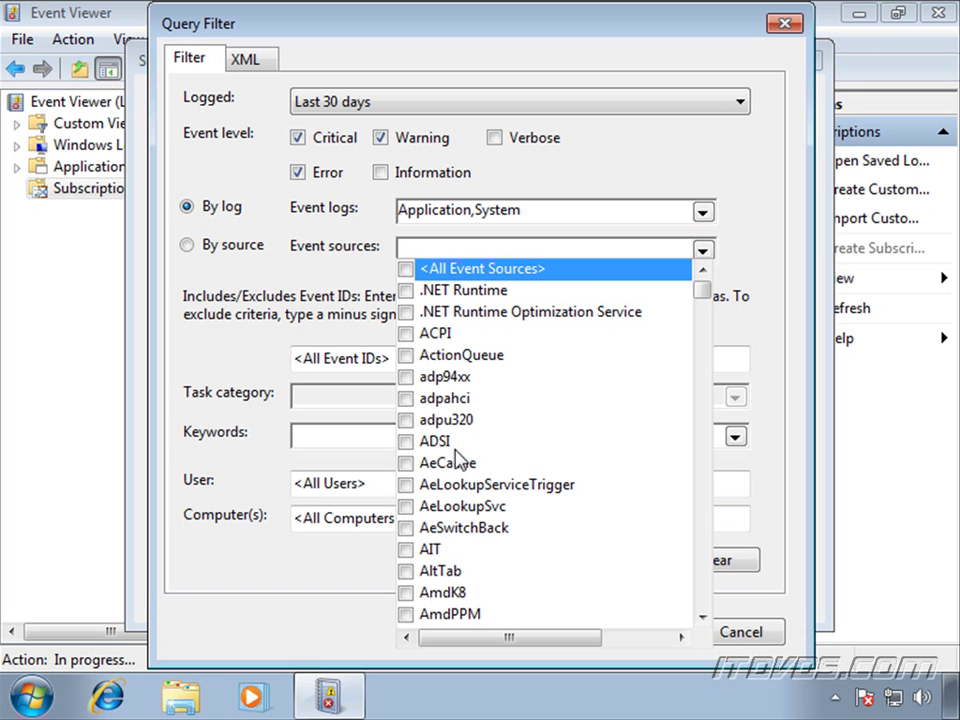
pyautogui.click(406, 269)
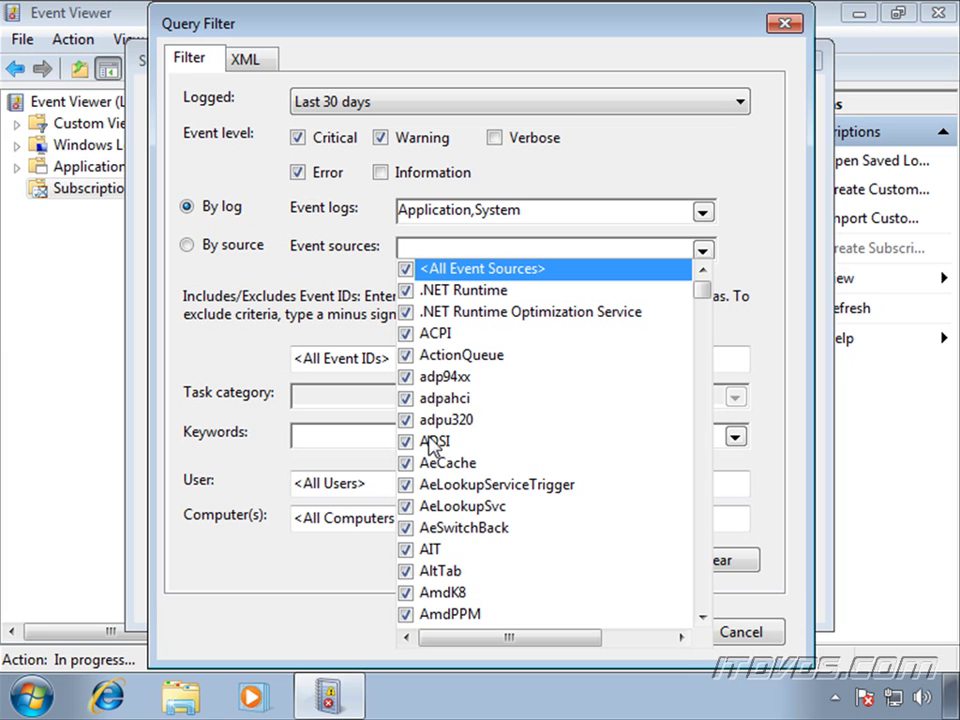
pyautogui.click(762, 242)
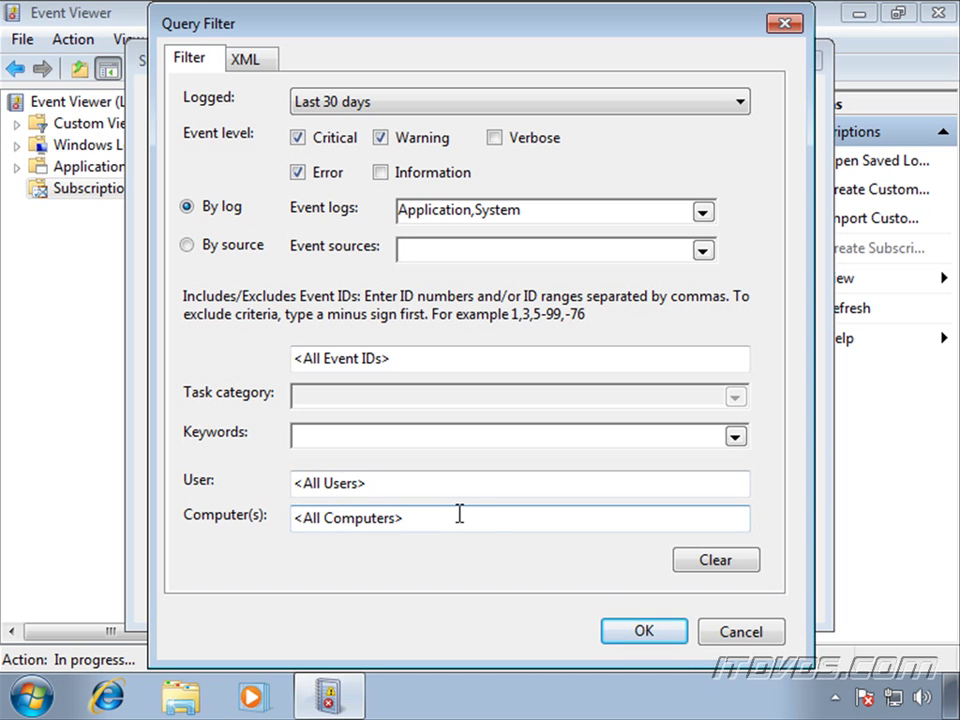
pyautogui.click(645, 631)
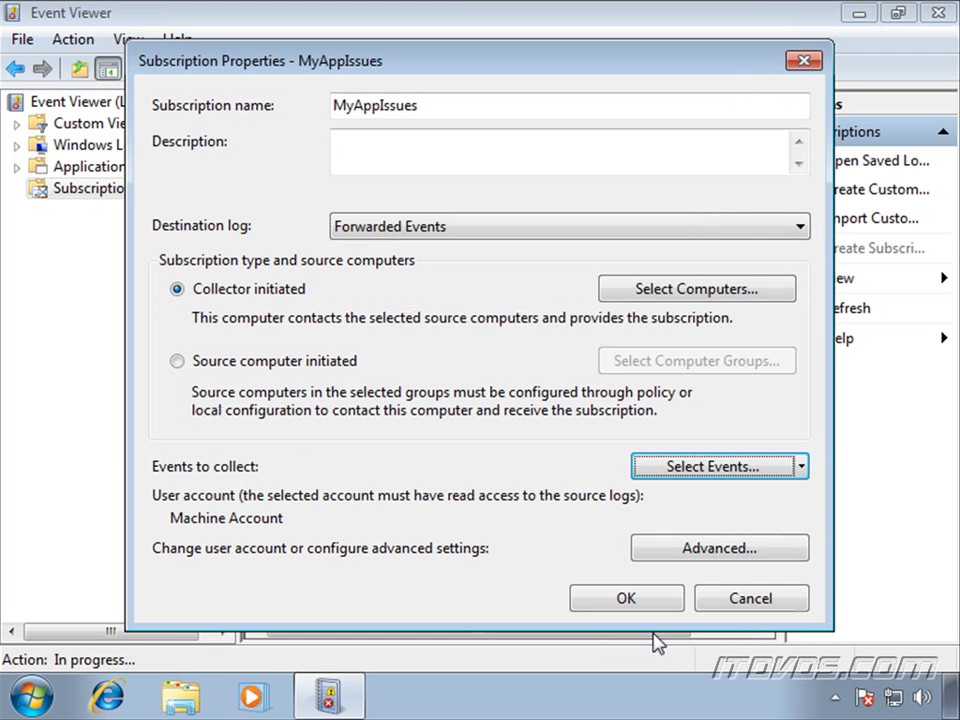
# - Review the protocol choices in the advanced subscription settings, keep HTTP on port 5985, and save the MyAppIssues subscription
pyautogui.click(750, 553)
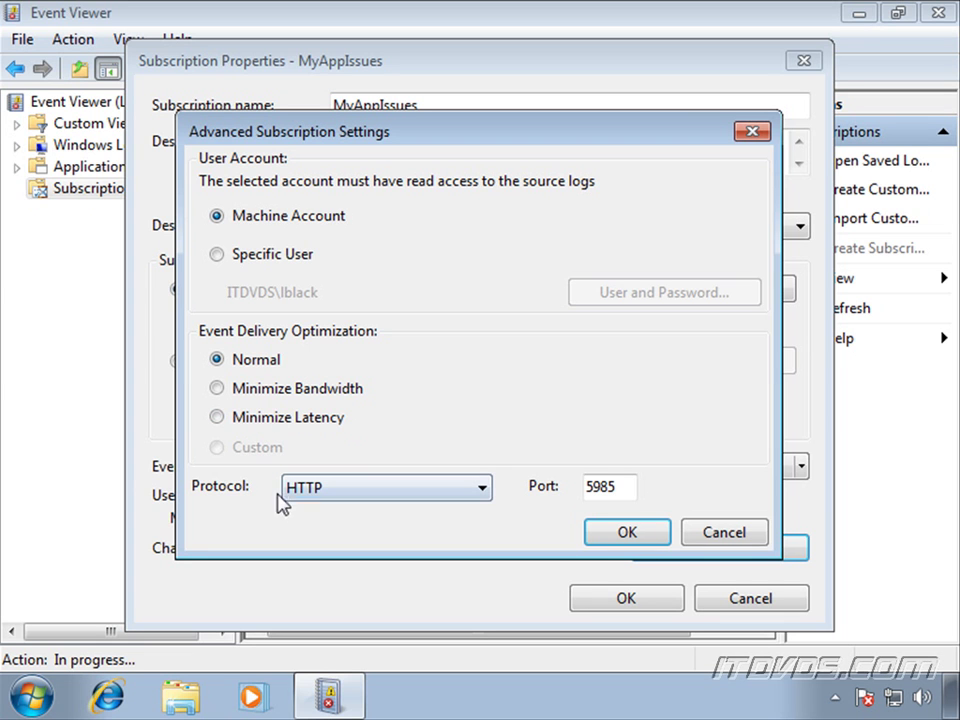
pyautogui.click(482, 491)
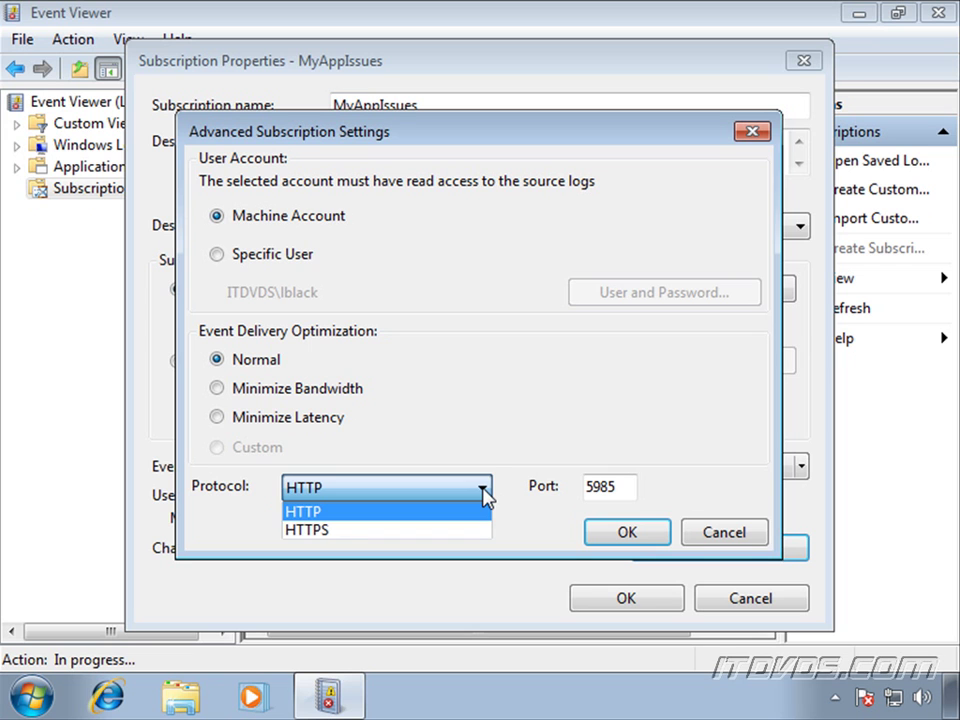
pyautogui.click(484, 494)
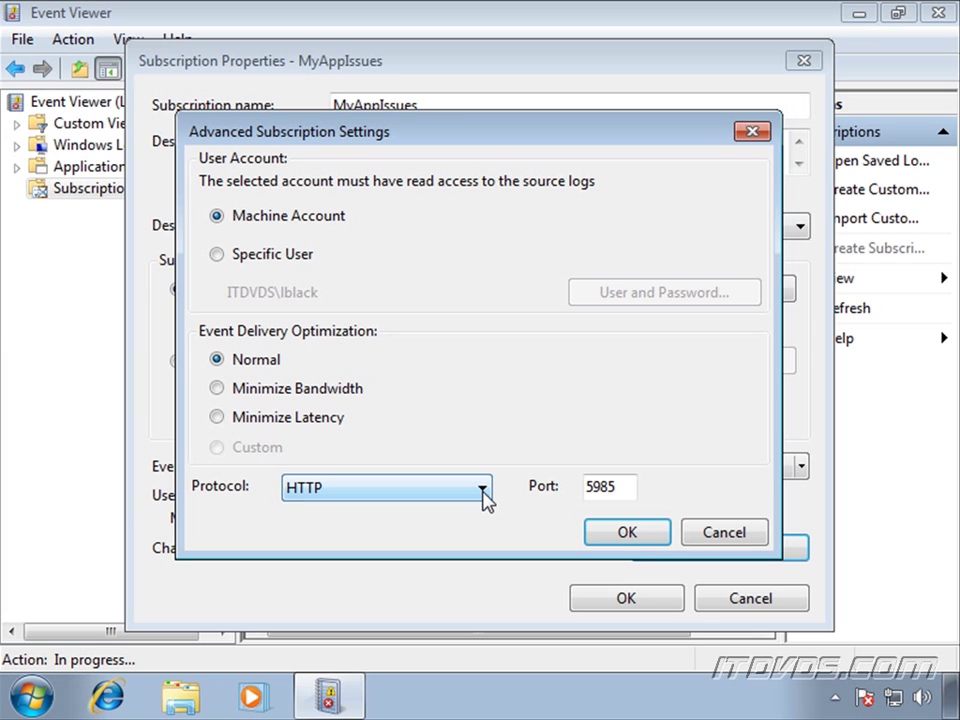
pyautogui.click(483, 497)
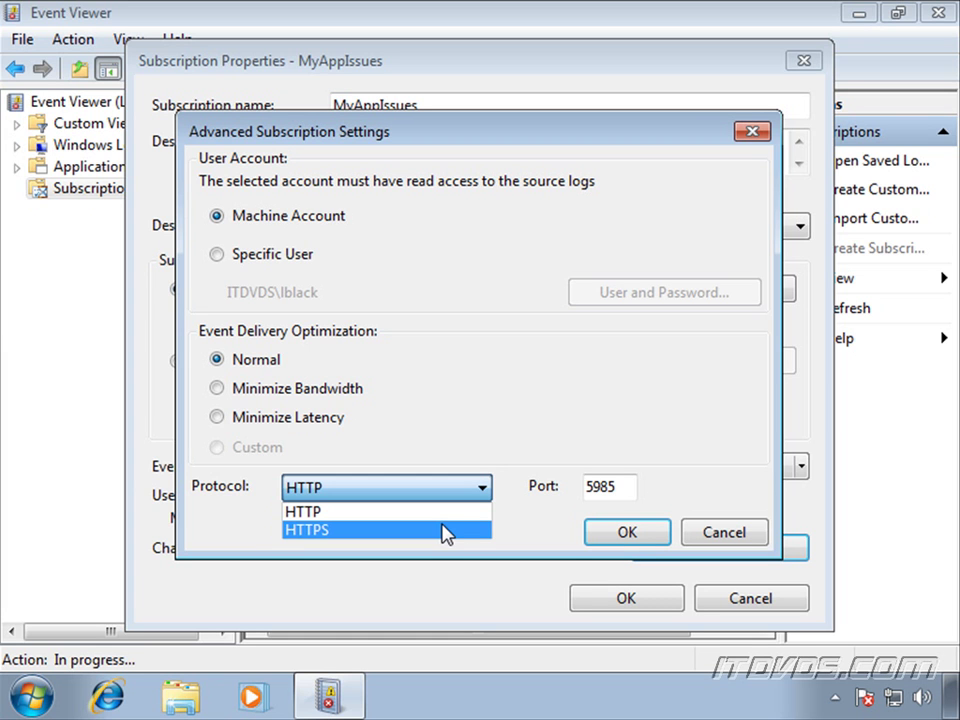
pyautogui.click(548, 497)
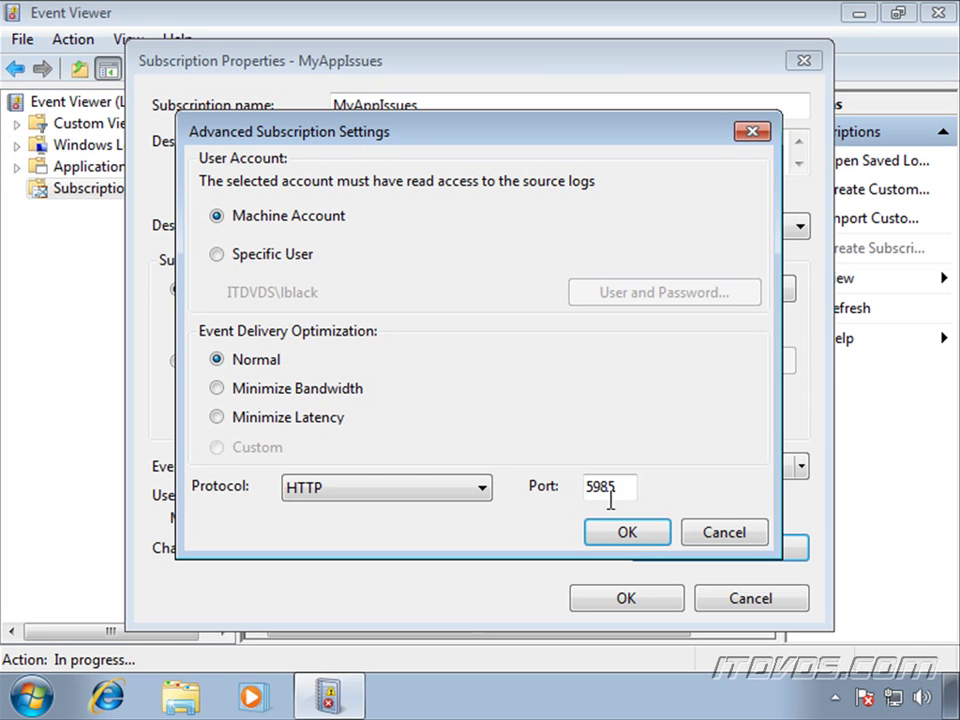
pyautogui.click(635, 541)
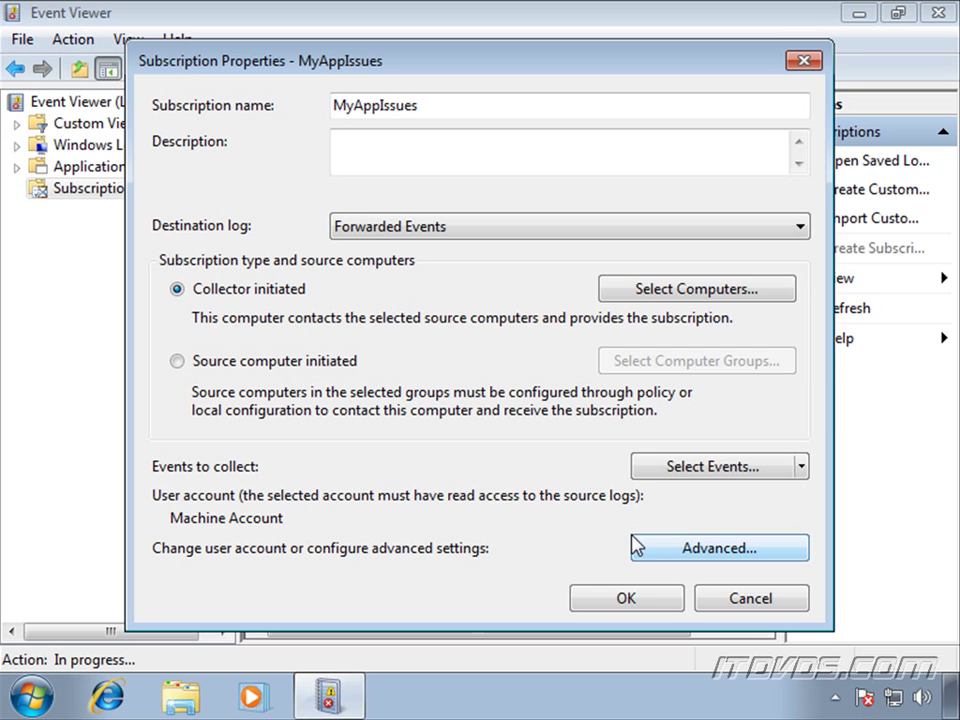
pyautogui.click(634, 600)
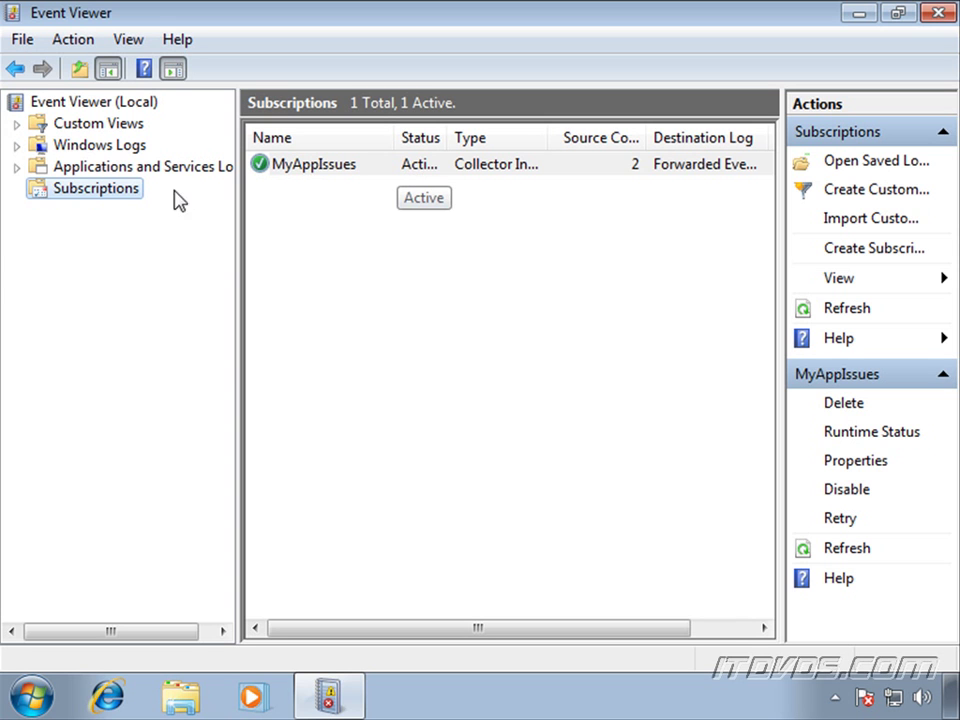
# - Open the Forwarded Events log under Windows Logs and look through the collected events
pyautogui.click(17, 147)
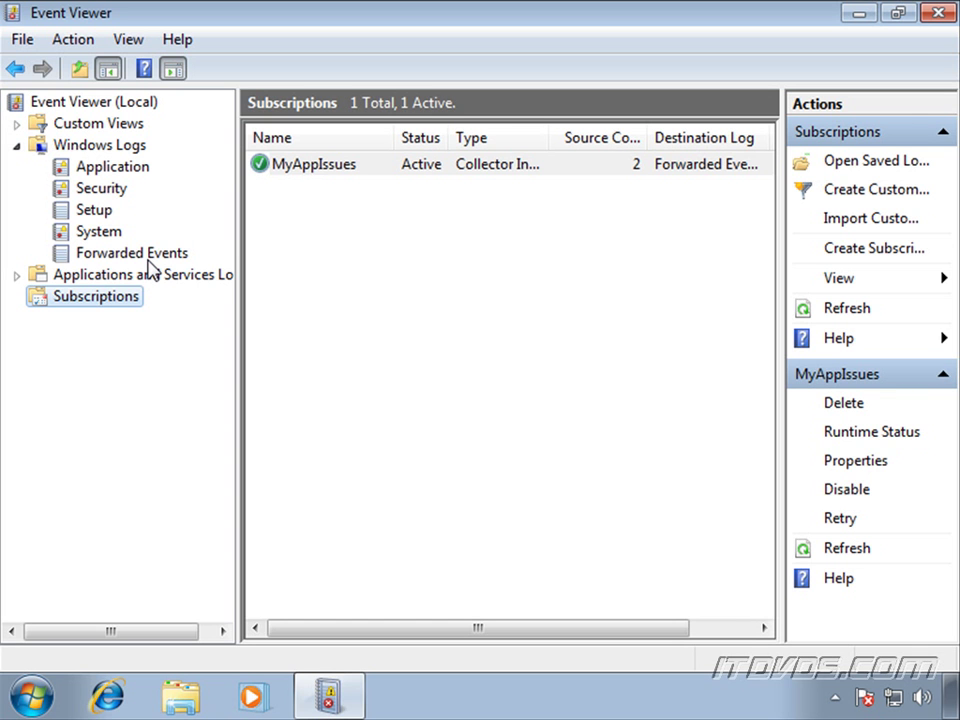
pyautogui.click(138, 254)
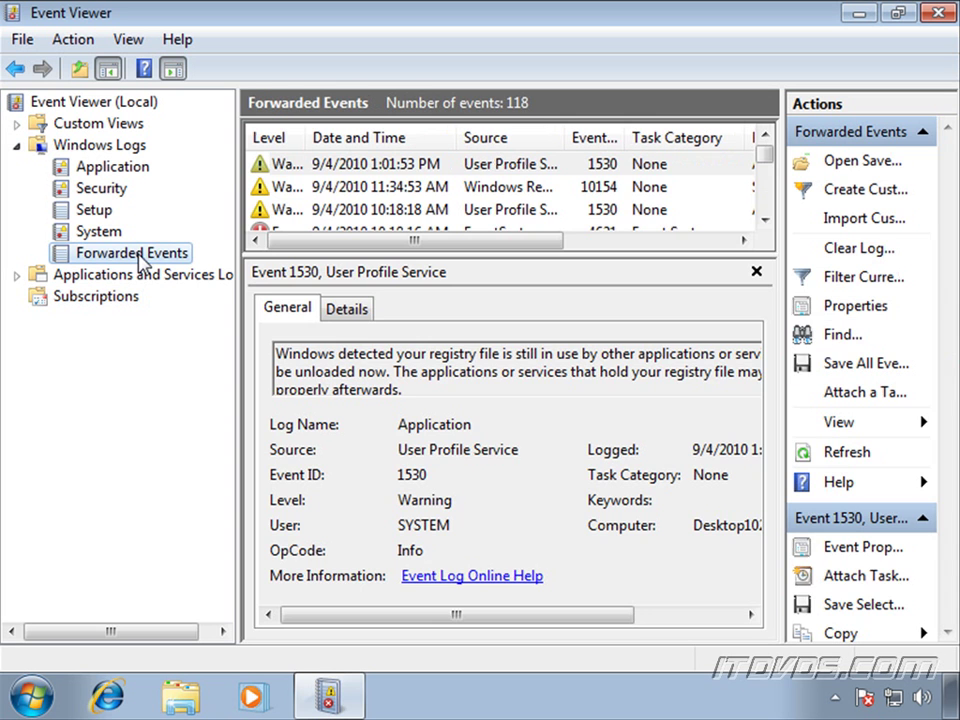
pyautogui.click(766, 185)
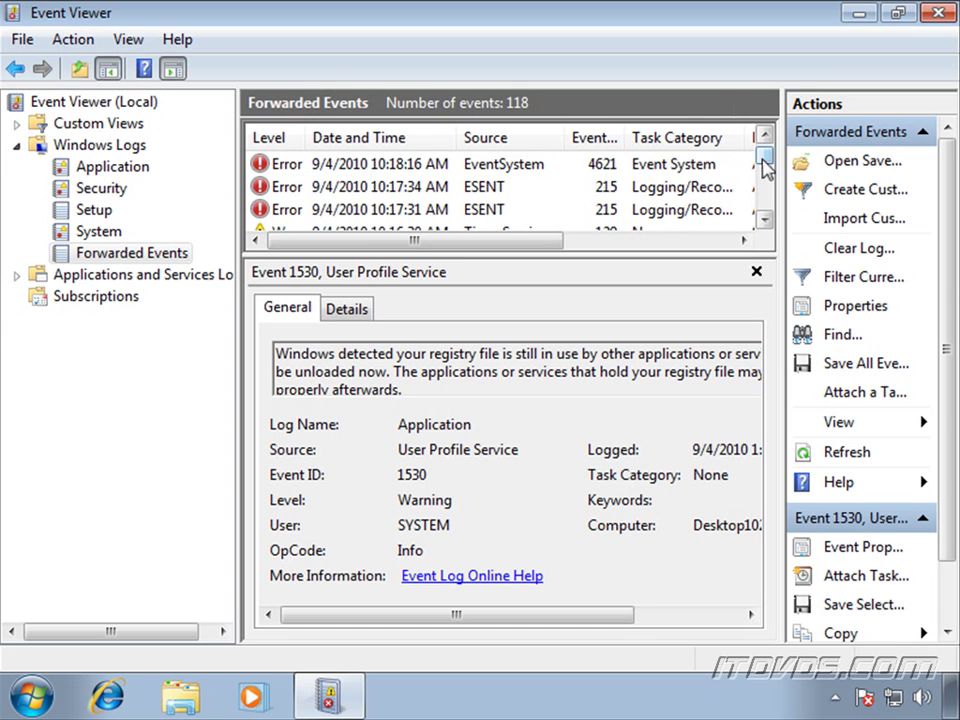
# - Examine several Windows Remote Management warnings and the topmost User Profile Service warning in the forwarded events, checking which computer logged each
pyautogui.scroll(1, 765, 180)
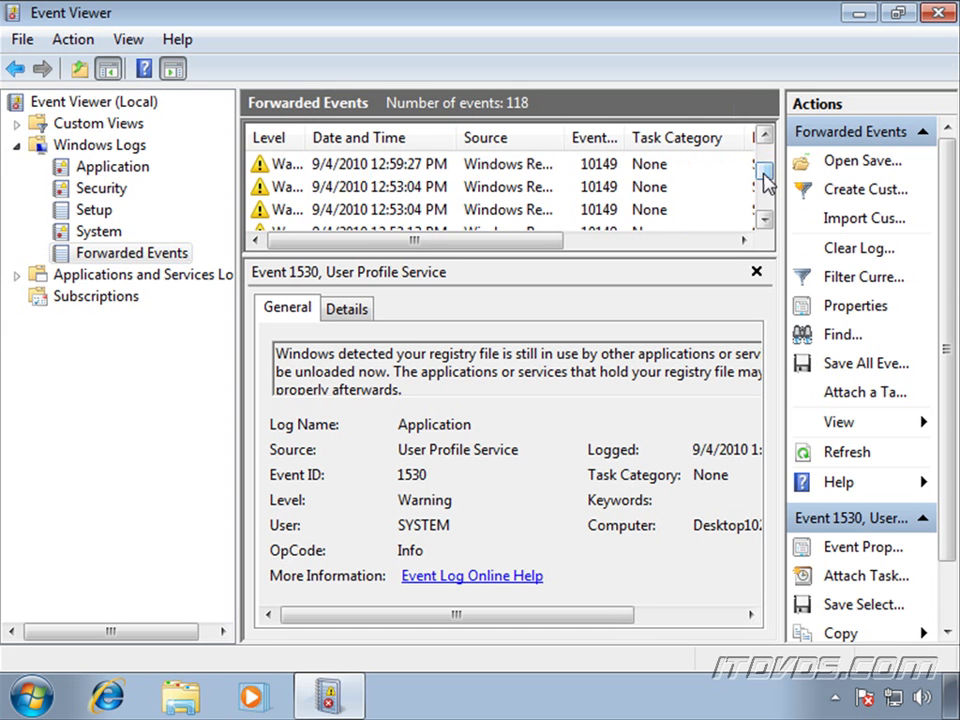
pyautogui.click(690, 189)
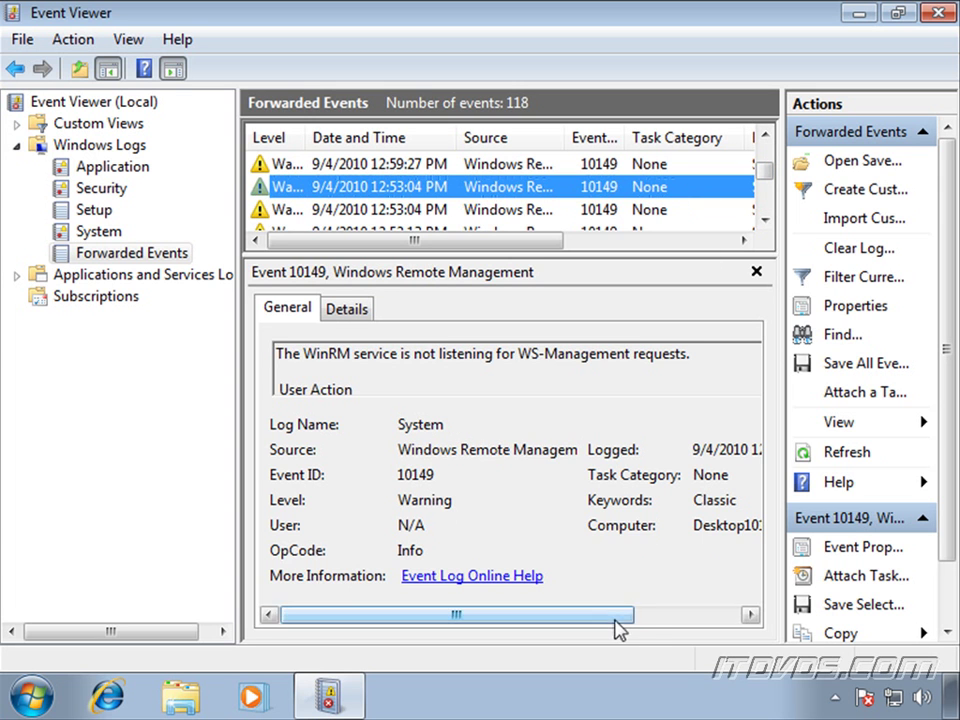
pyautogui.moveTo(617, 626); pyautogui.dragTo(650, 627)
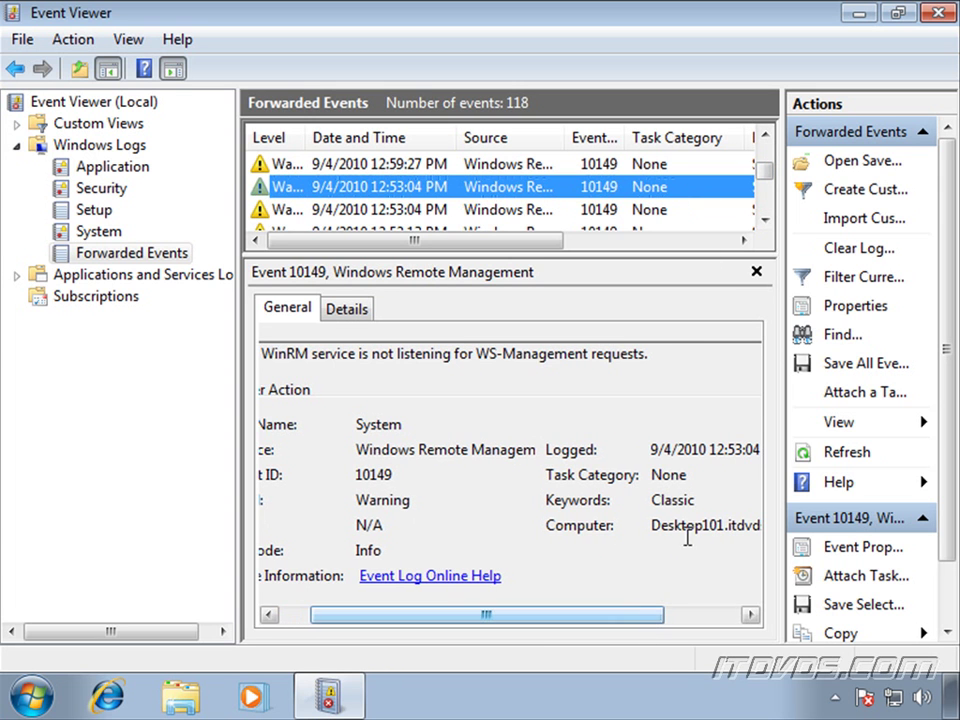
pyautogui.click(636, 165)
pyautogui.scroll(2, 765, 168)
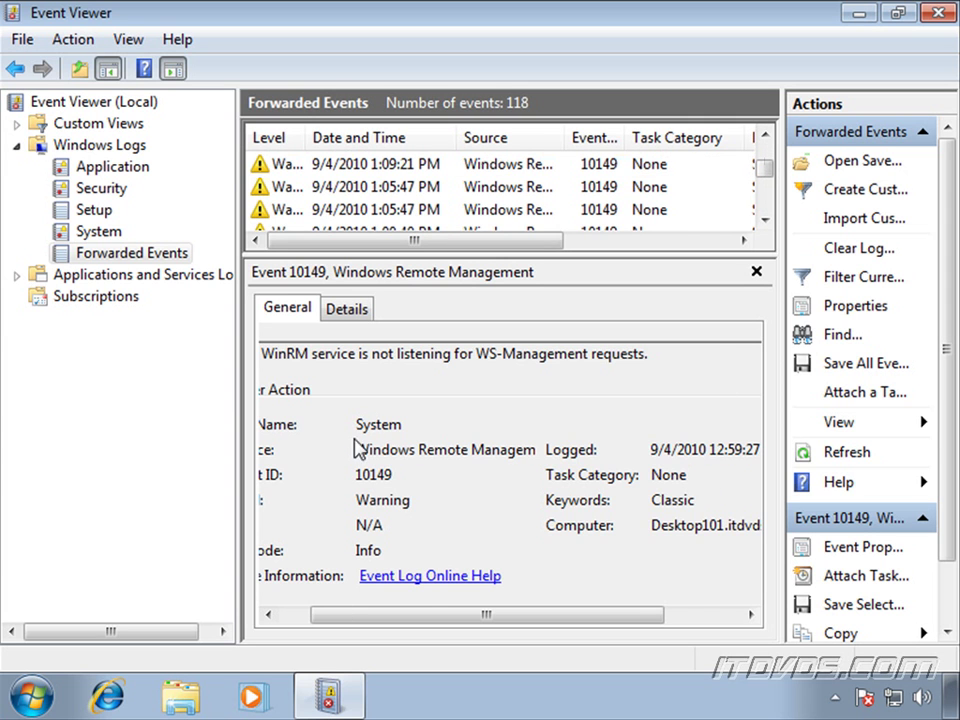
pyautogui.click(526, 168)
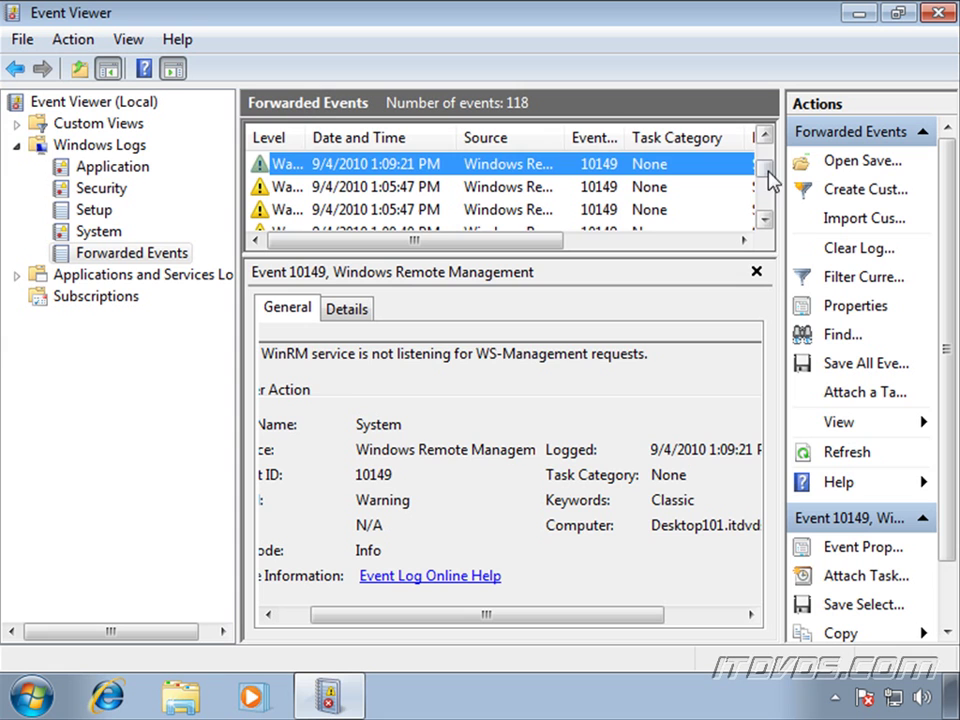
pyautogui.moveTo(765, 161); pyautogui.dragTo(765, 147)
pyautogui.click(660, 170)
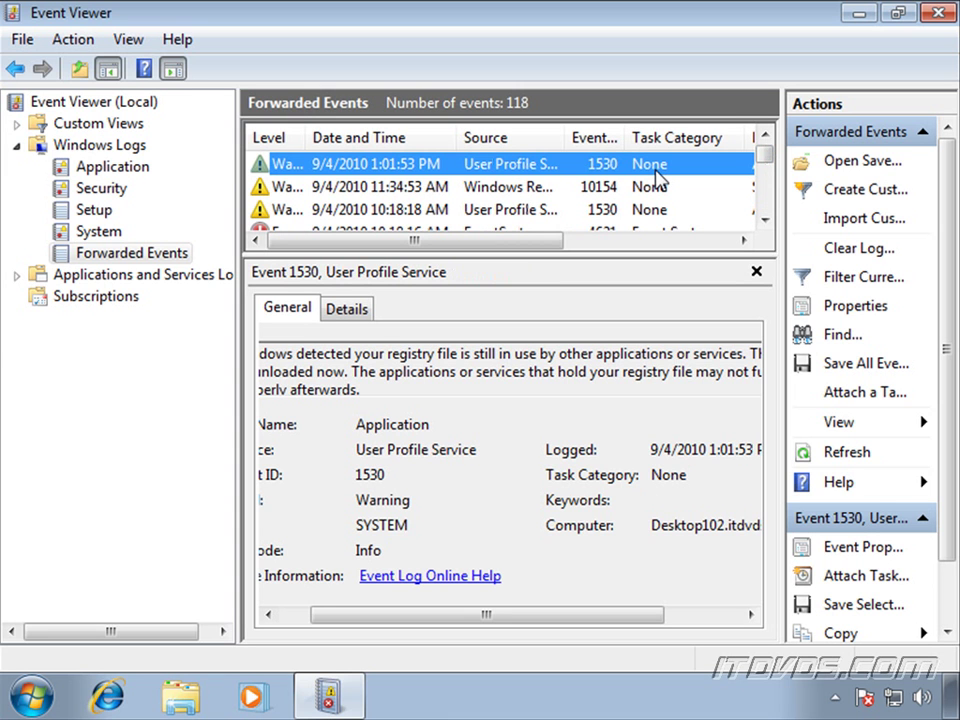